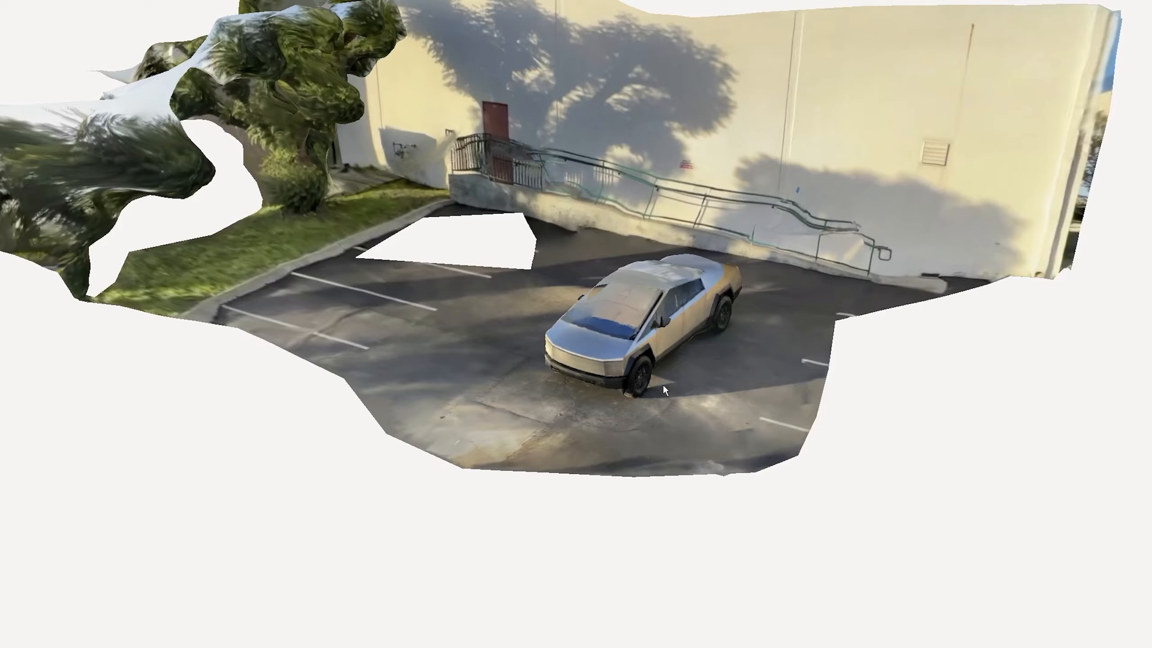
Examine the 3D scan of the Cybertruck in the parking lot from the front and the side
scroll(662, 385, up, 5)
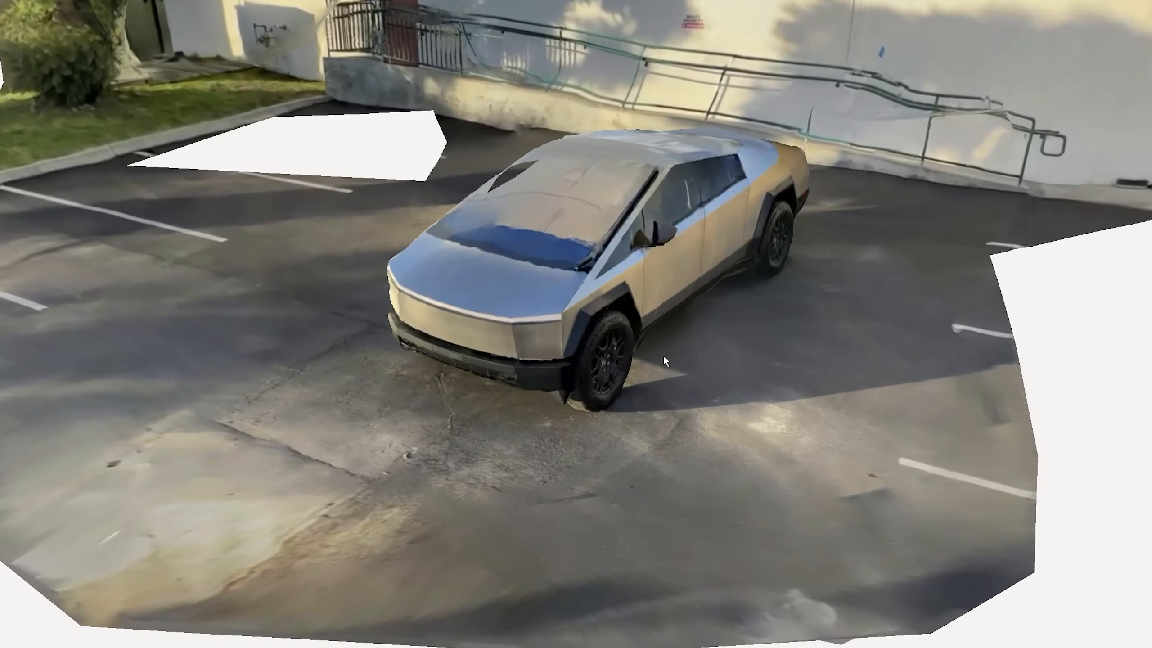
drag(585, 349, 508, 281)
drag(652, 336, 642, 300)
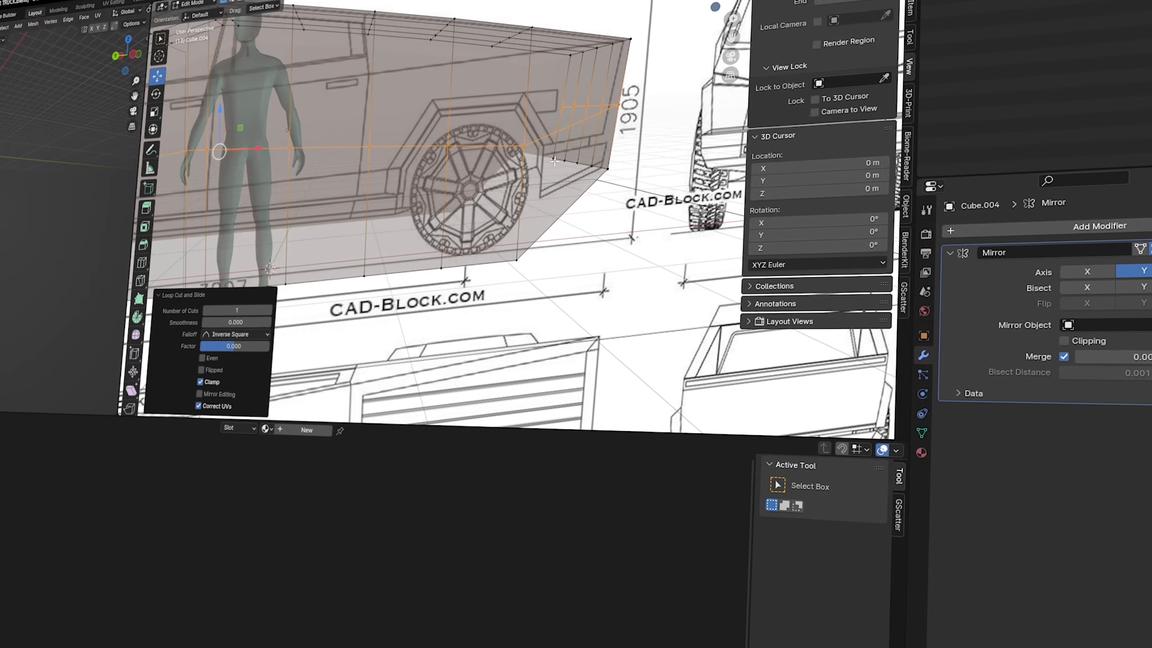
middle_drag(555, 161, 519, 267)
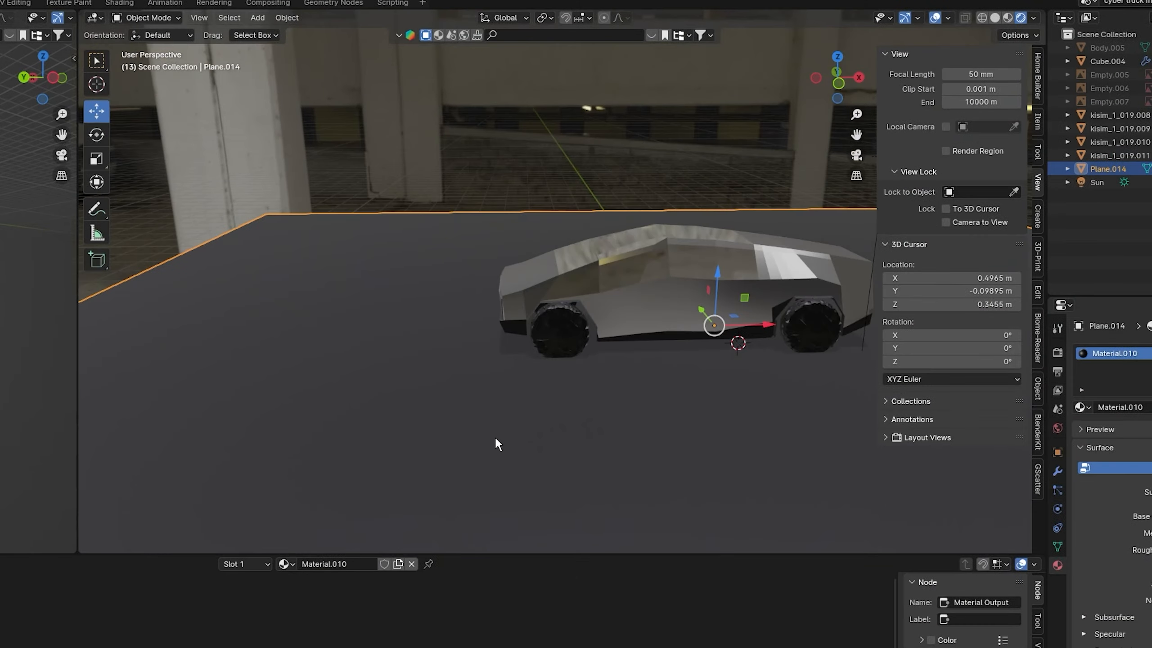
middle_drag(495, 435, 599, 467)
Browse the free Cybertruck 3D models listed on CGTrader
scroll(558, 426, down, 3)
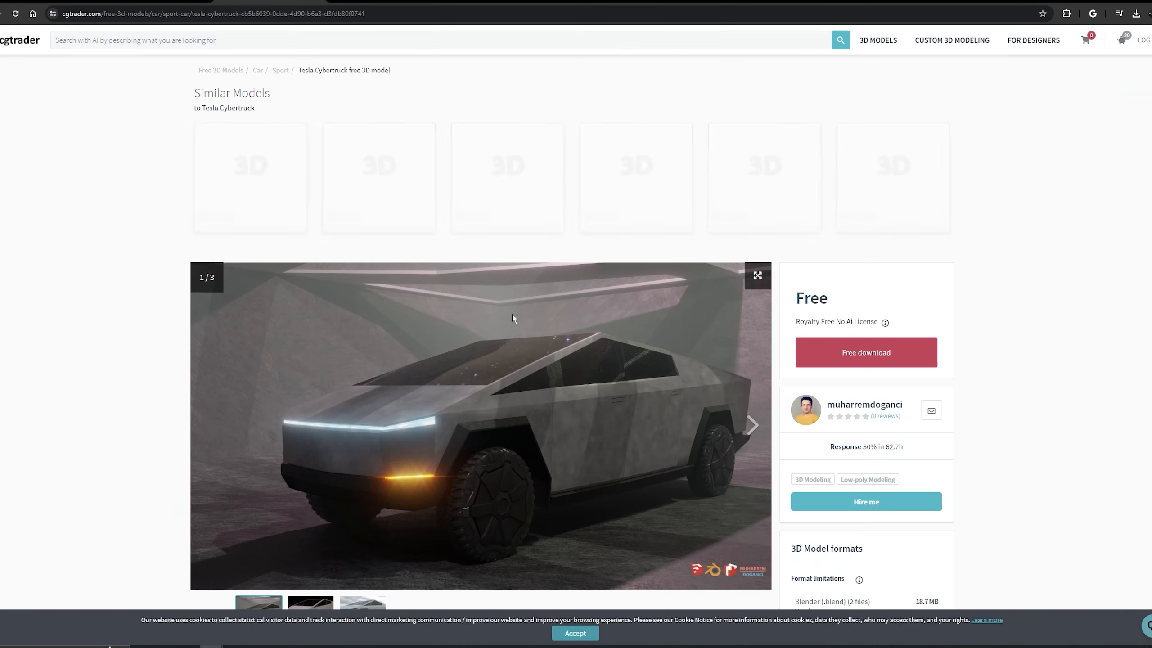
scroll(514, 318, down, 1)
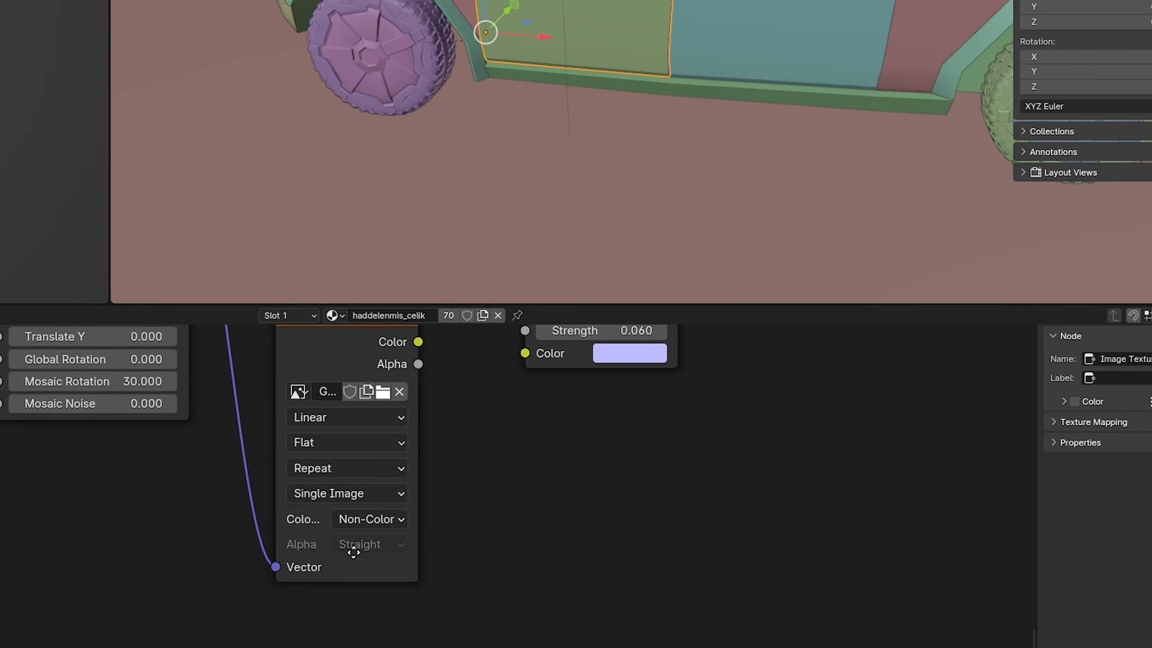
Increase the Metallic value in the Principled BSDF of the truck's haddelenmis_celik steel material
middle_drag(353, 552, 270, 647)
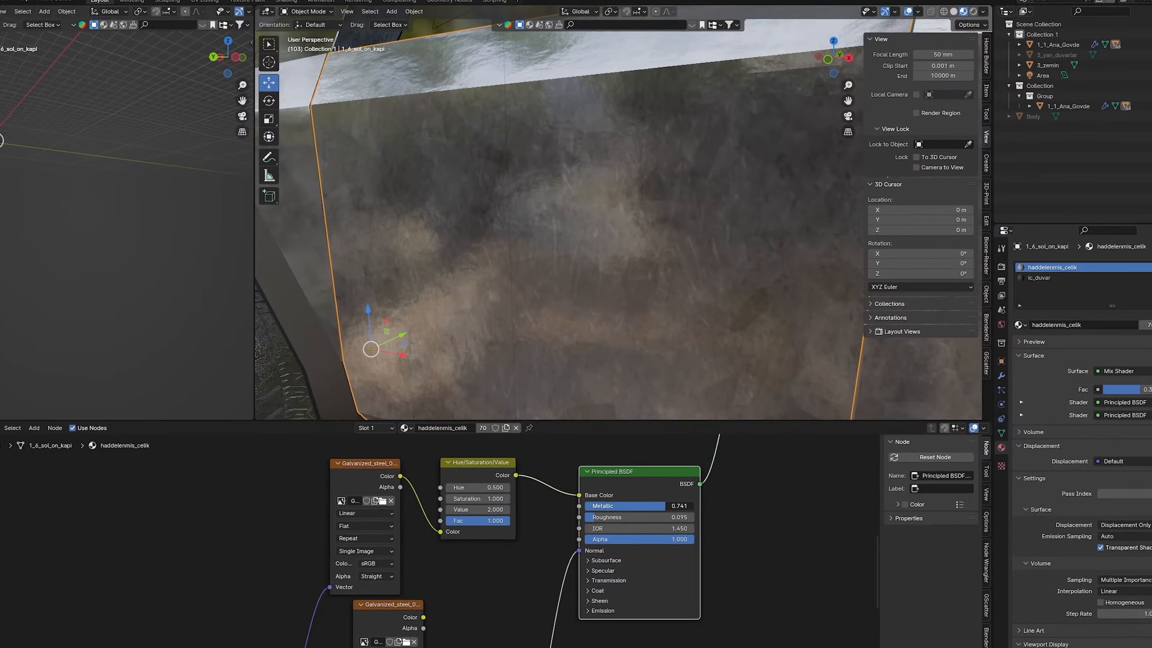
drag(666, 506, 683, 506)
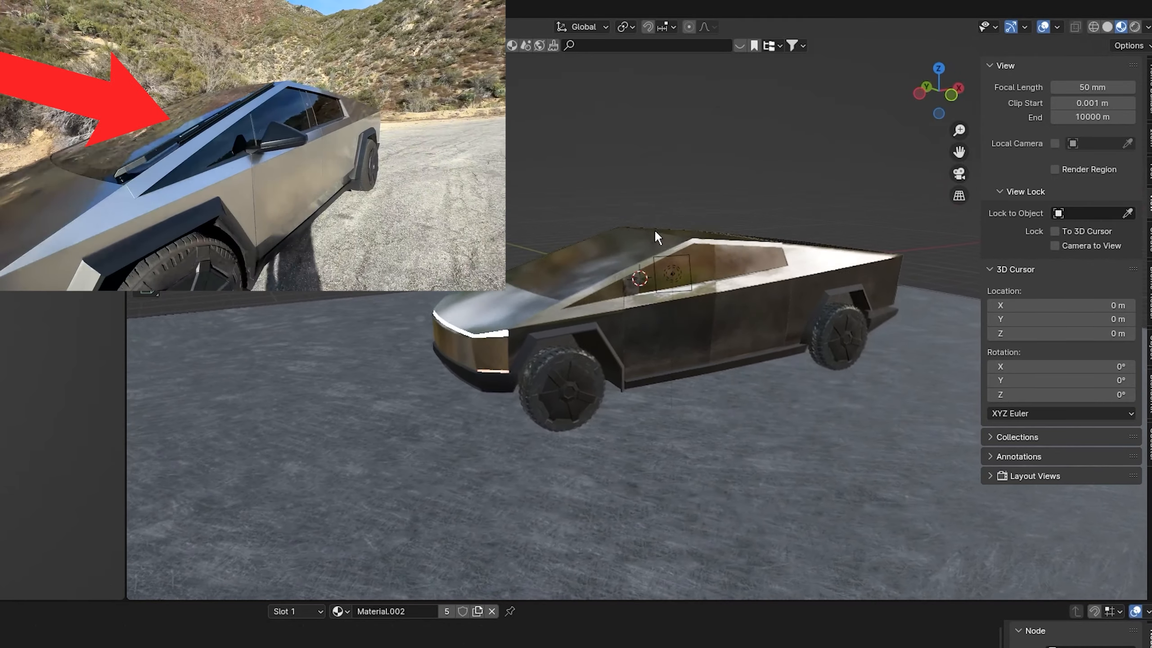
middle_drag(654, 229, 576, 224)
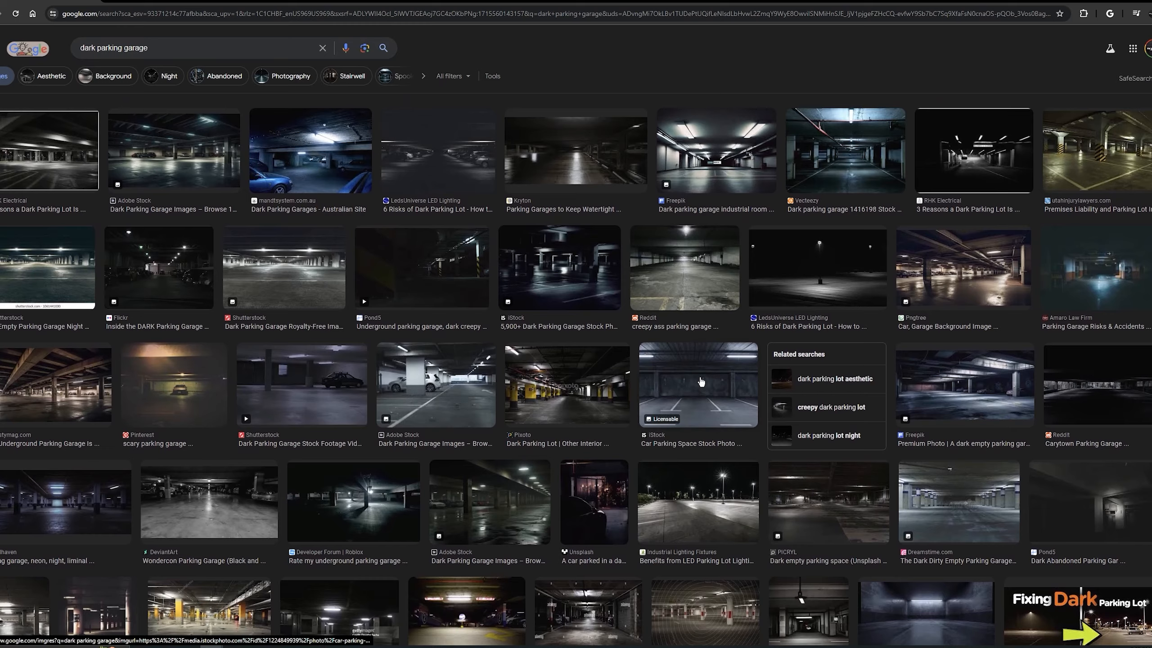
Open the Car Parking Space stock photo from the dark parking garage image results as a reference
click(701, 382)
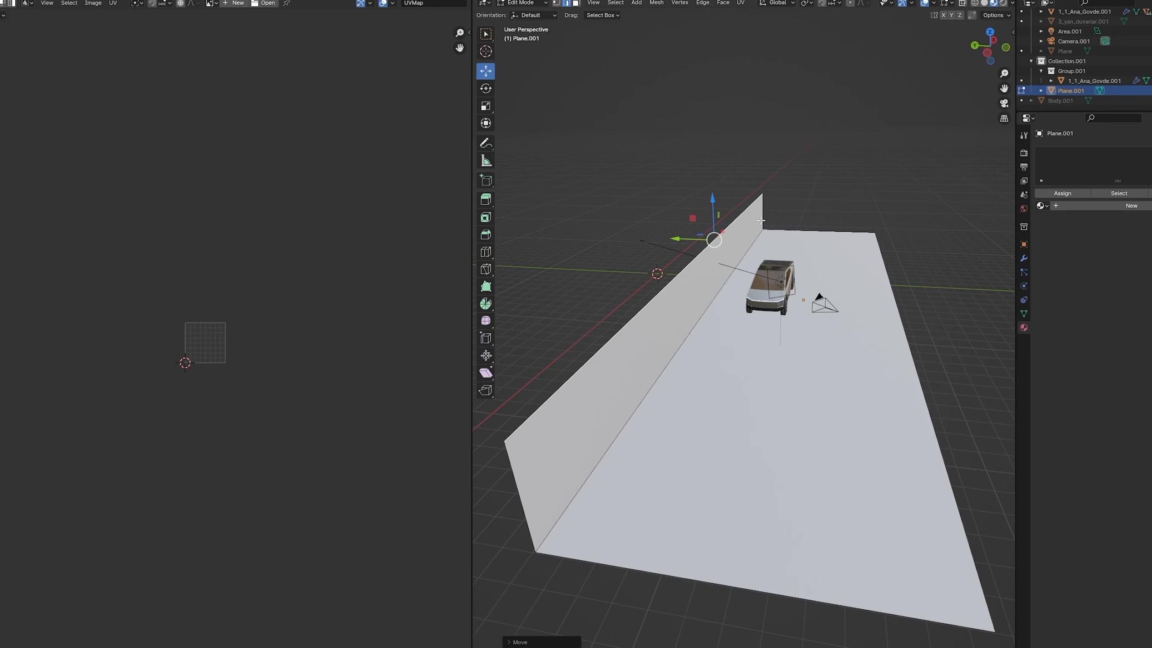
Rotate and reposition the scene camera beside the Cybertruck in the concrete garage
scroll(761, 221, up, 2)
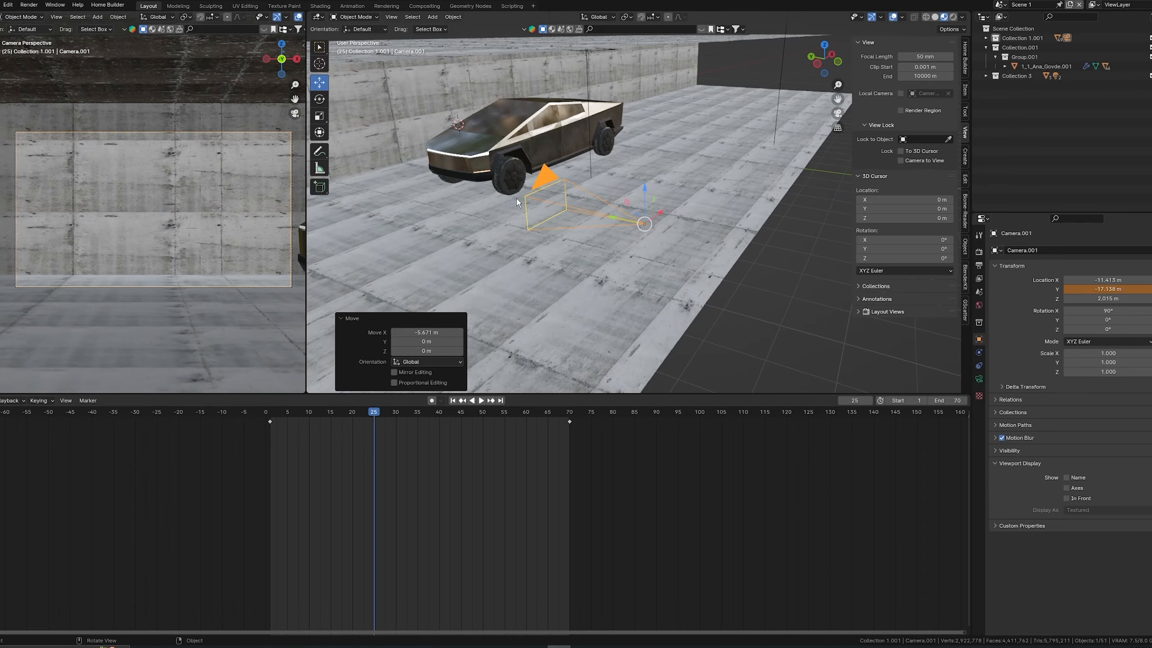
click(319, 99)
drag(646, 222, 620, 230)
click(319, 83)
drag(613, 218, 565, 207)
middle_drag(667, 259, 646, 246)
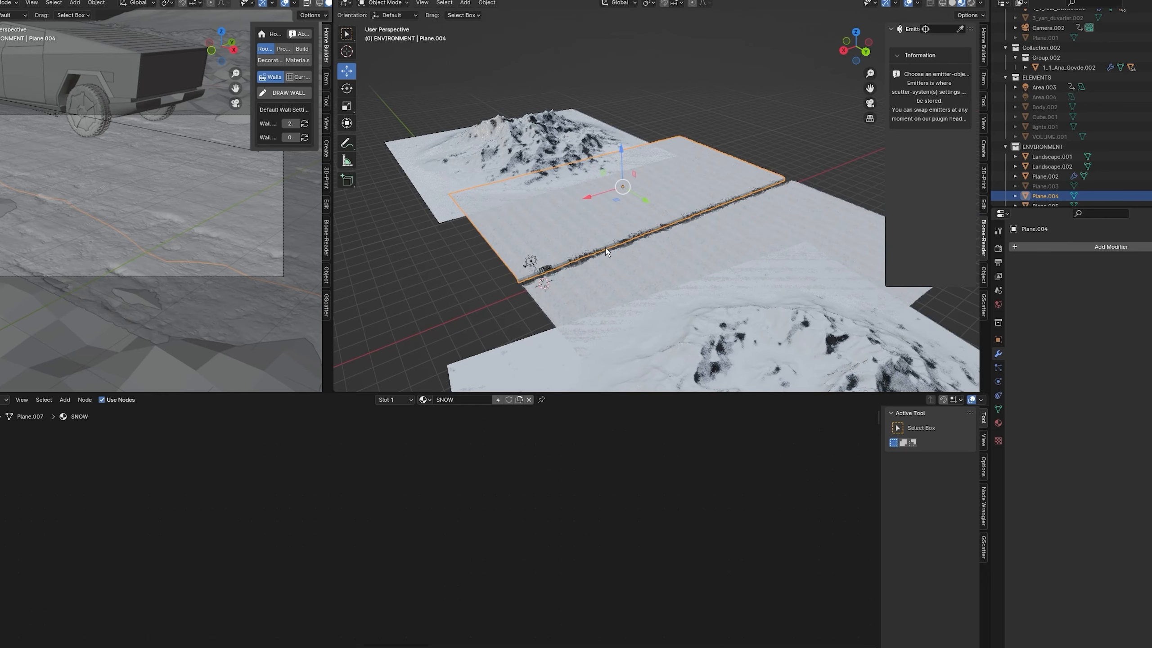
Generate AI reference images from the prompt "snowy mountain scene realistic"
text(snowy mountain scene)
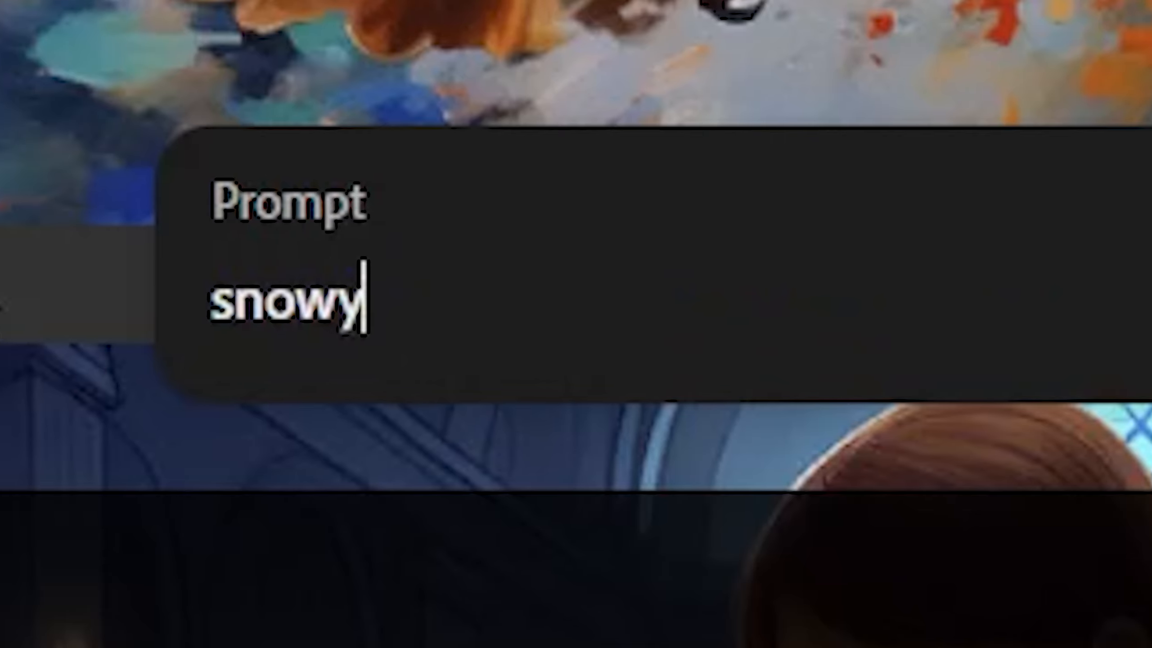
text( realistic)
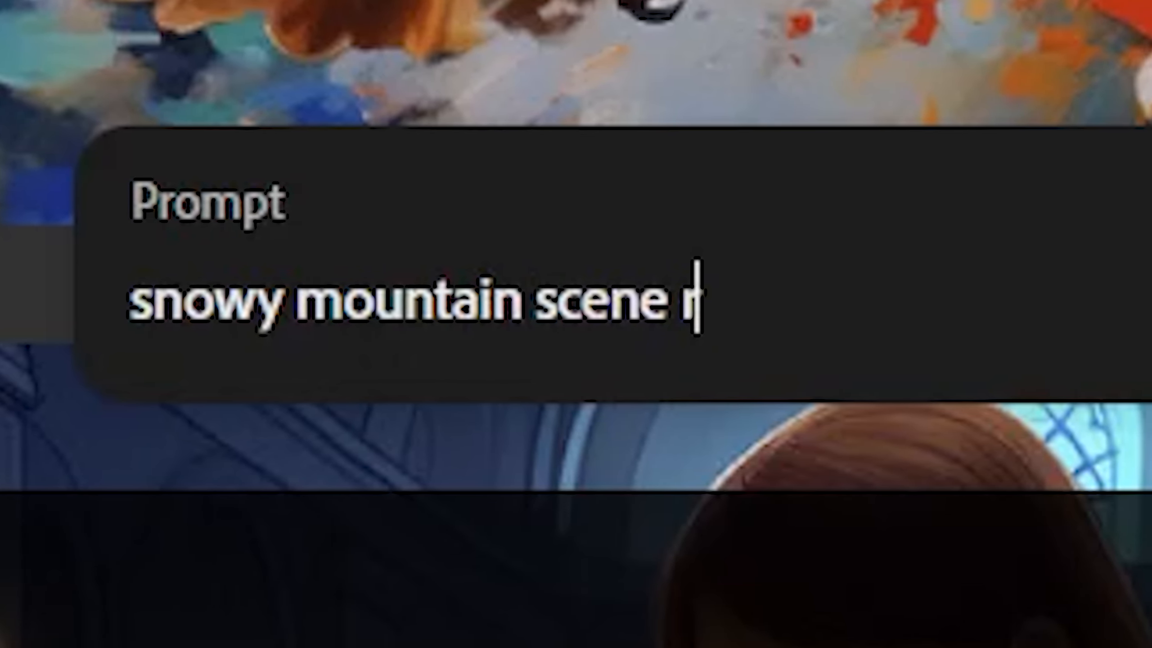
click(585, 321)
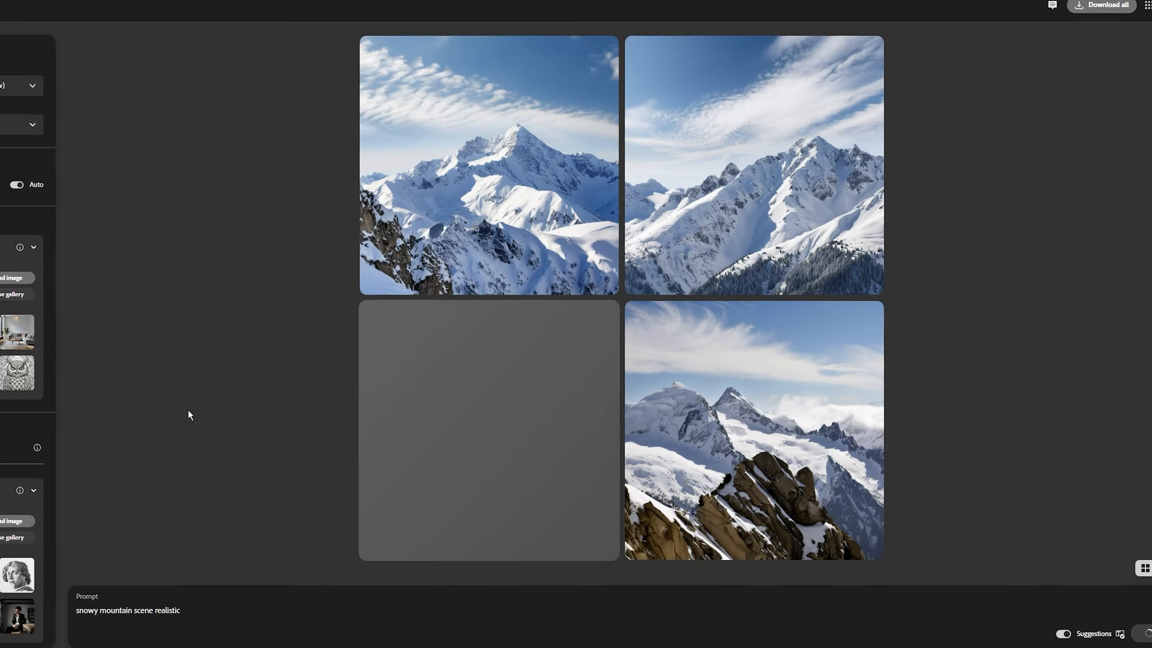
Set the landscape's noise Dimension to 0.5 and reopen that value for editing
click(221, 517)
text(0.)
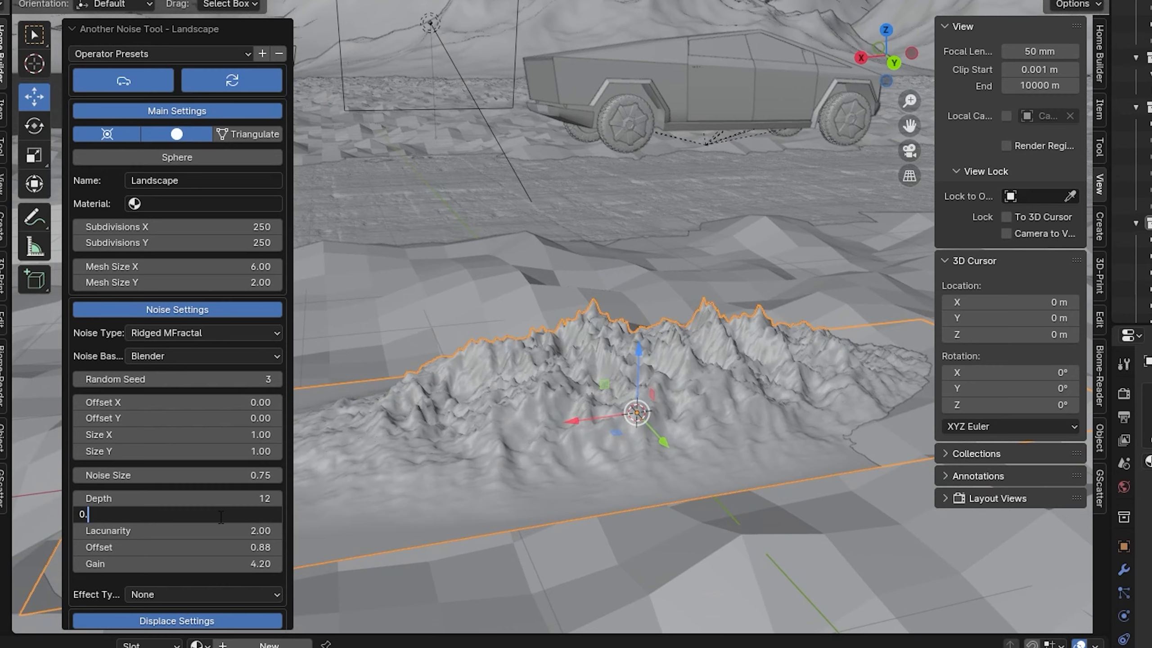
text(5)
key(Return)
click(207, 515)
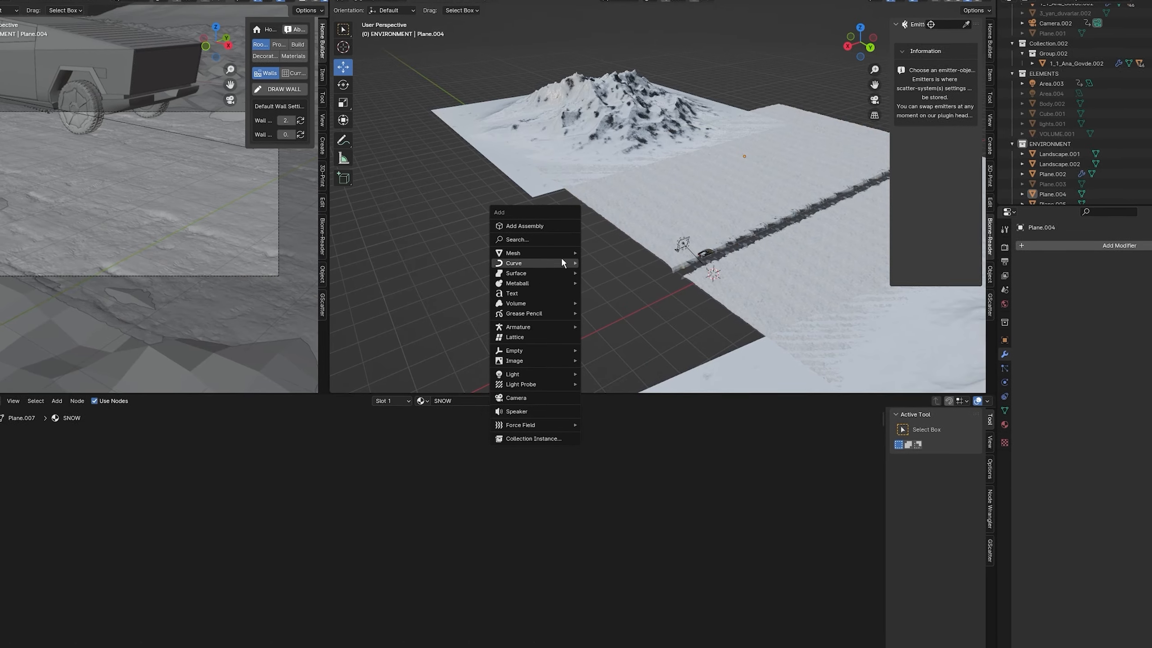
Stretch the mountain landscape by setting its Mesh Size X to 4
mouse_move(533, 252)
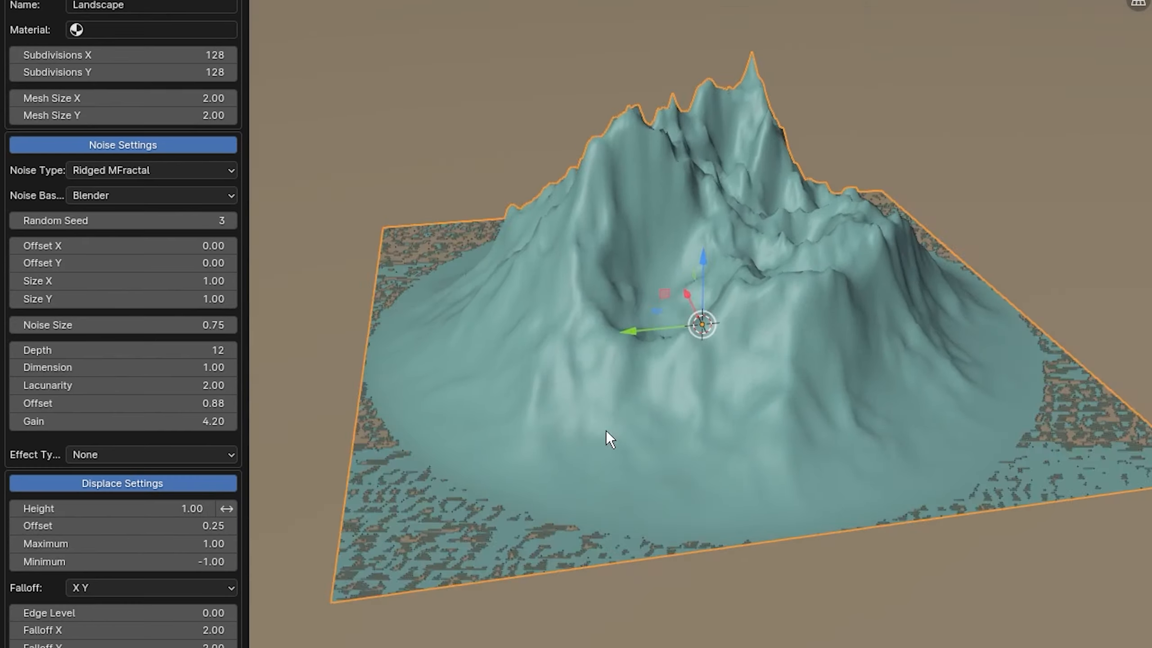
middle_drag(606, 430, 643, 351)
double_click(123, 98)
text(4)
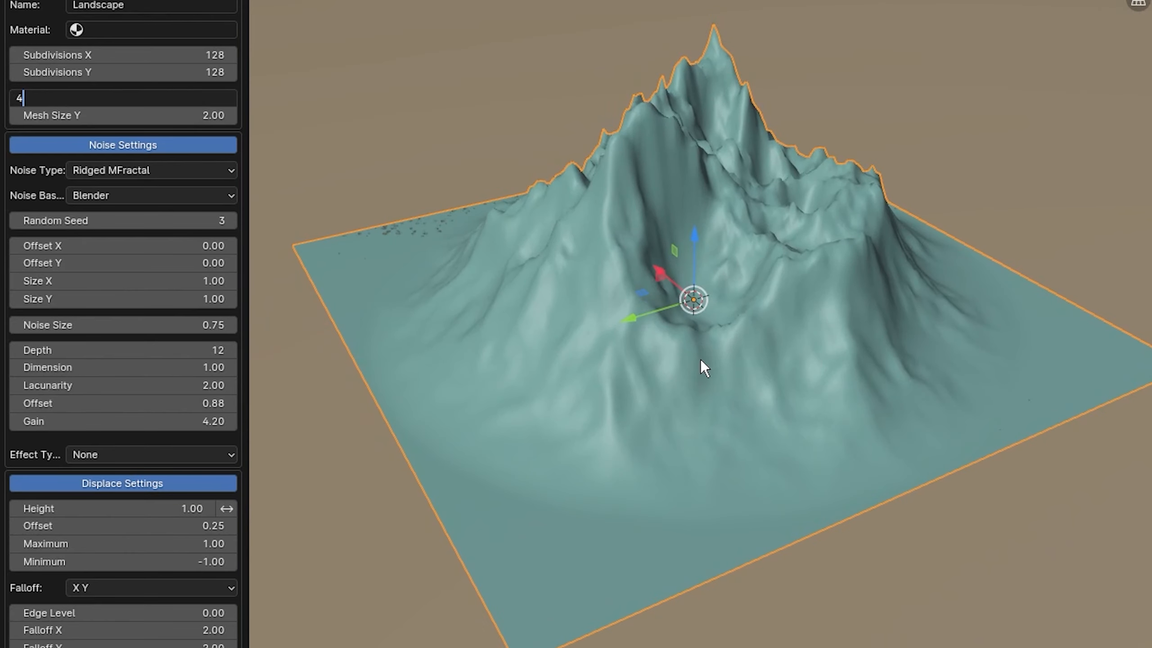
key(Return)
middle_drag(700, 359, 695, 323)
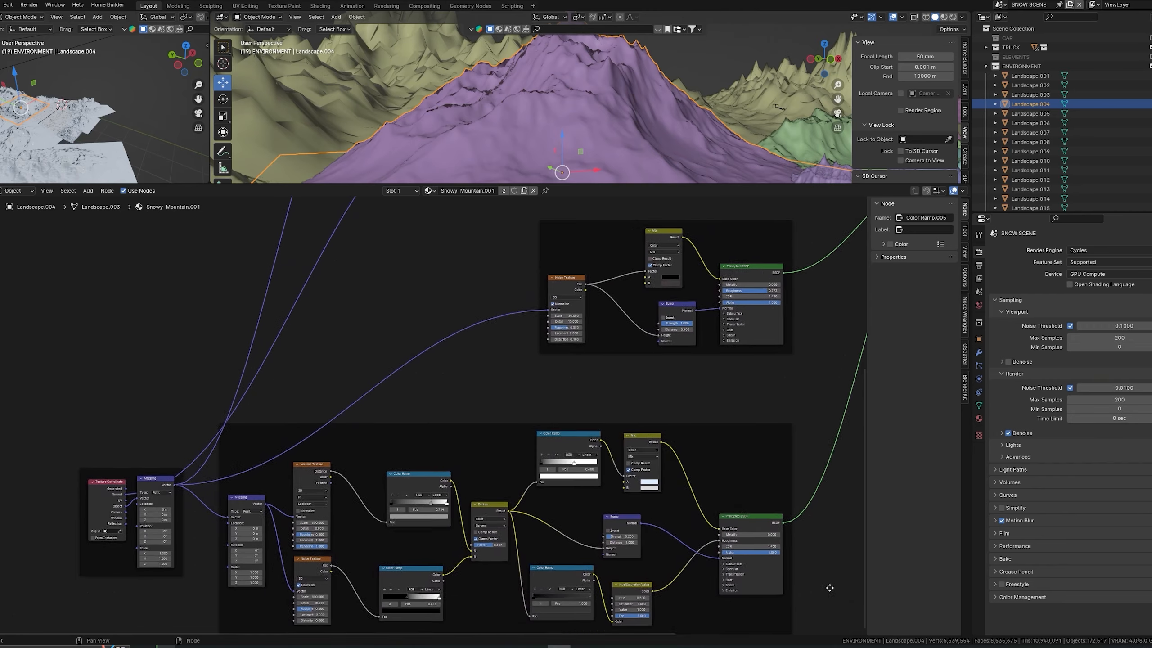
middle_drag(812, 150, 587, 384)
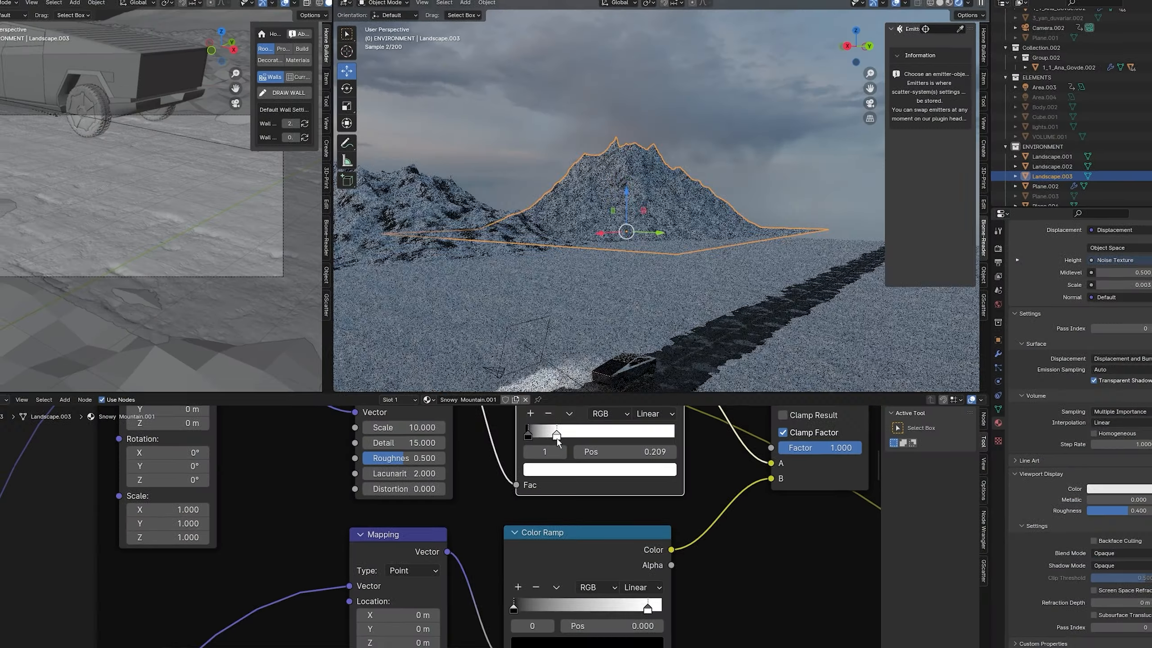
Add a Car (deformation rig) armature for the Cybertruck and shift its Suspension control
drag(557, 438, 656, 440)
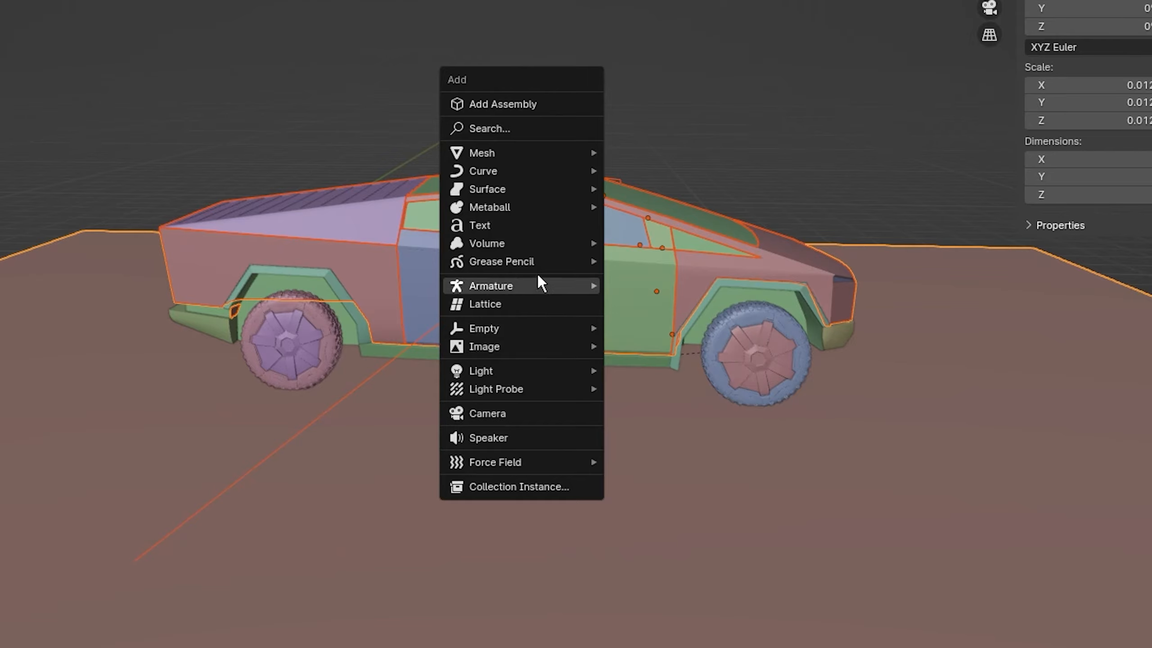
mouse_move(541, 284)
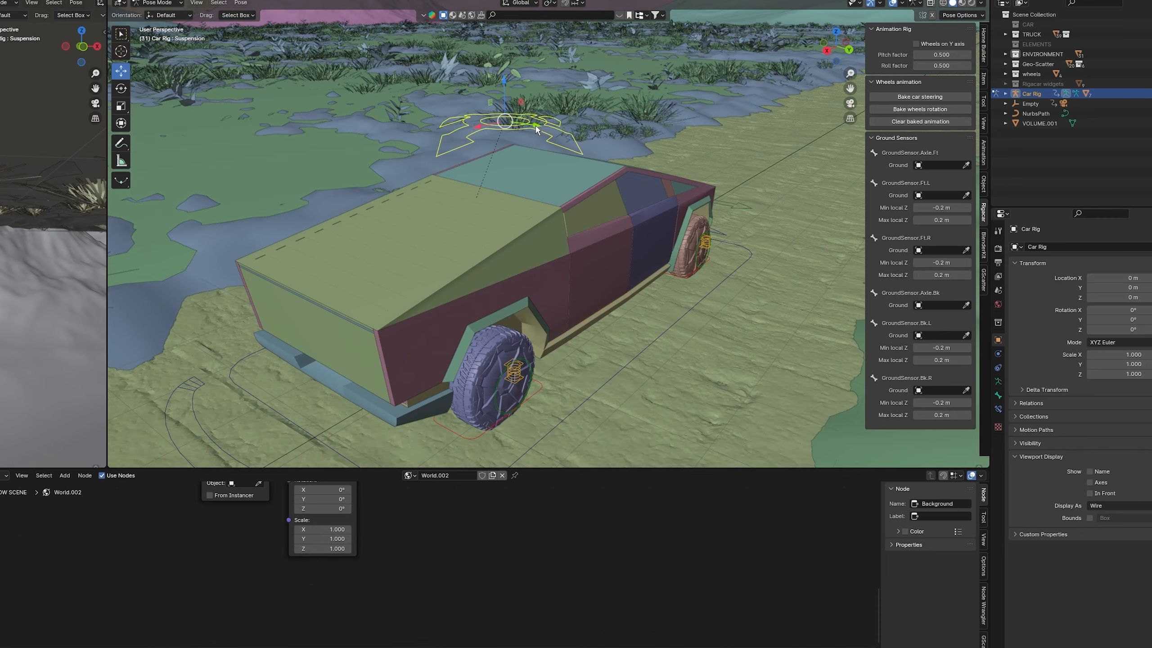
drag(535, 129, 591, 157)
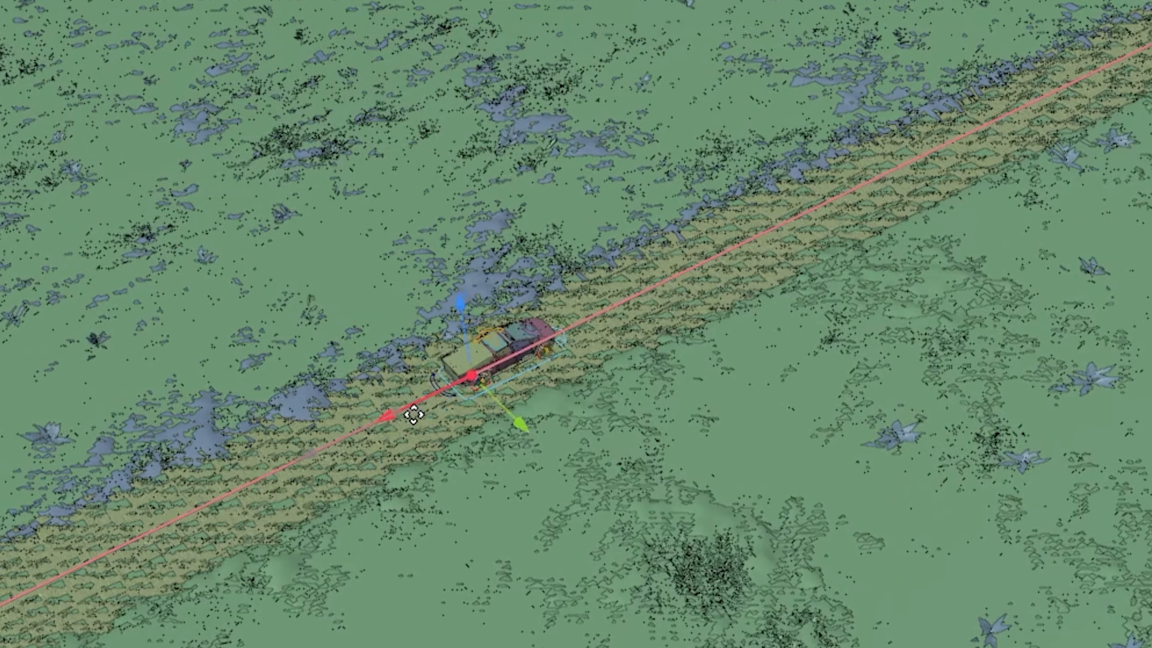
Move the Empty that carries the camera along the X axis in the mountain scene
drag(412, 412, 615, 462)
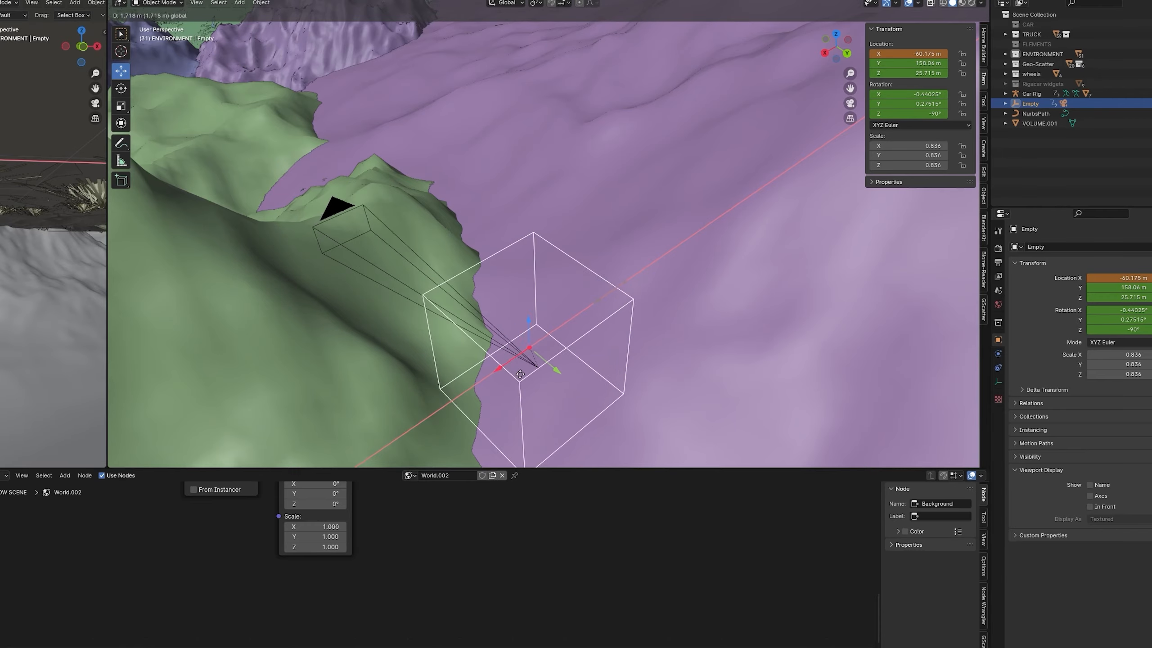
drag(617, 345, 762, 240)
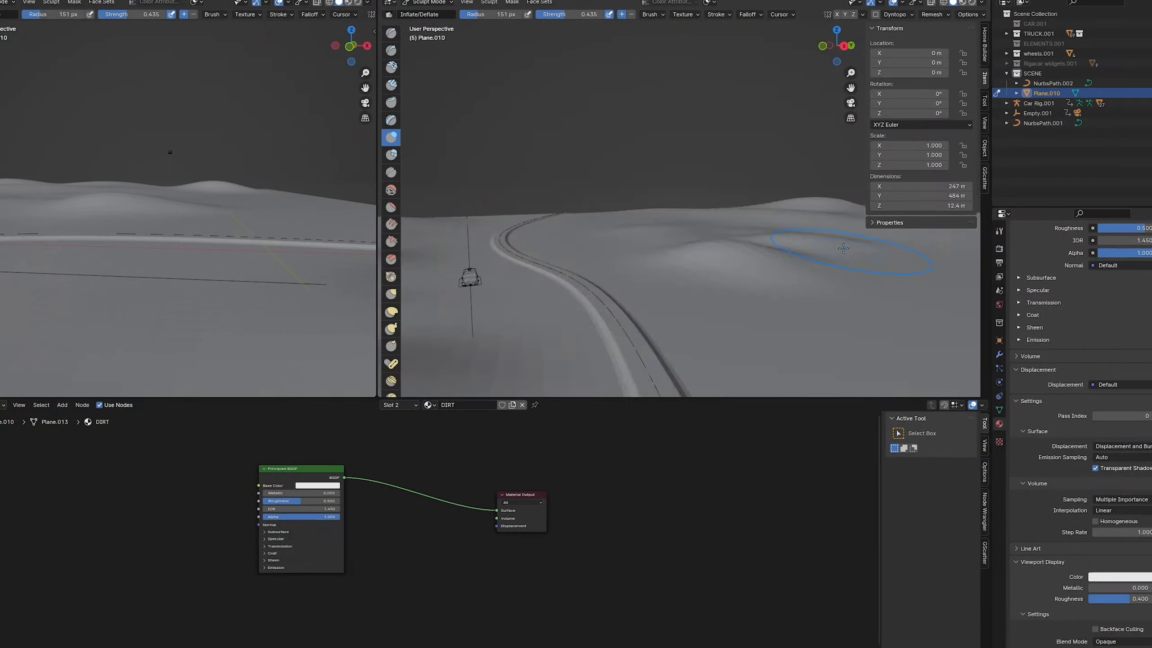
mouse_move(811, 299)
middle_down()
mouse_move(904, 239)
mouse_move(853, 290)
middle_up()
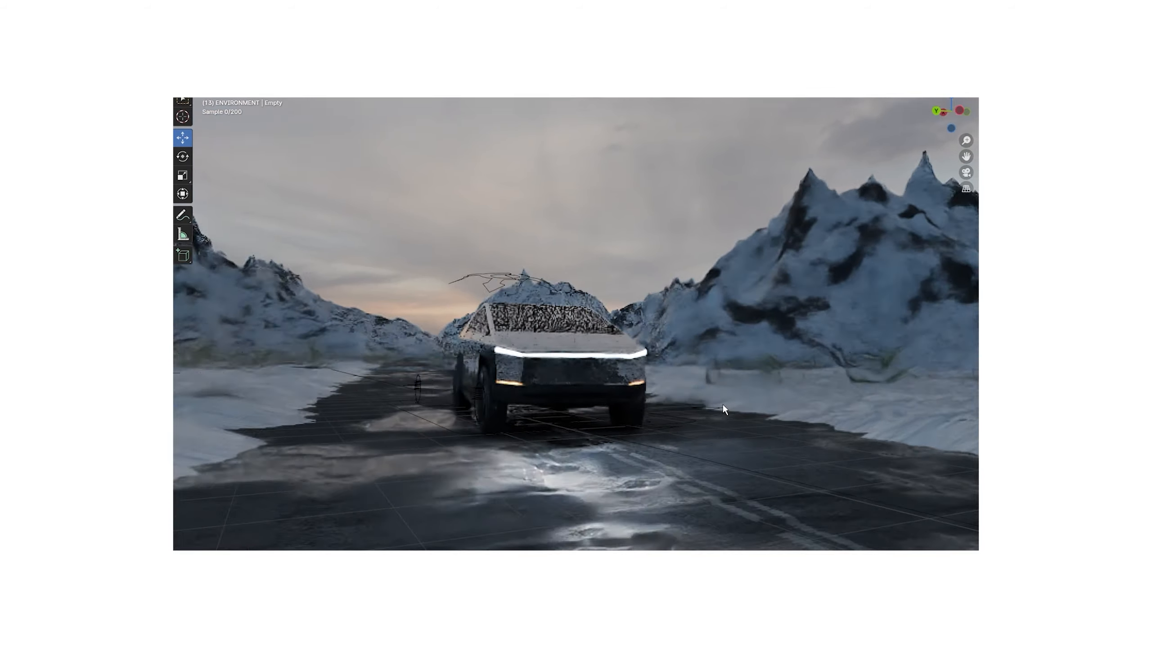
middle_drag(722, 404, 777, 403)
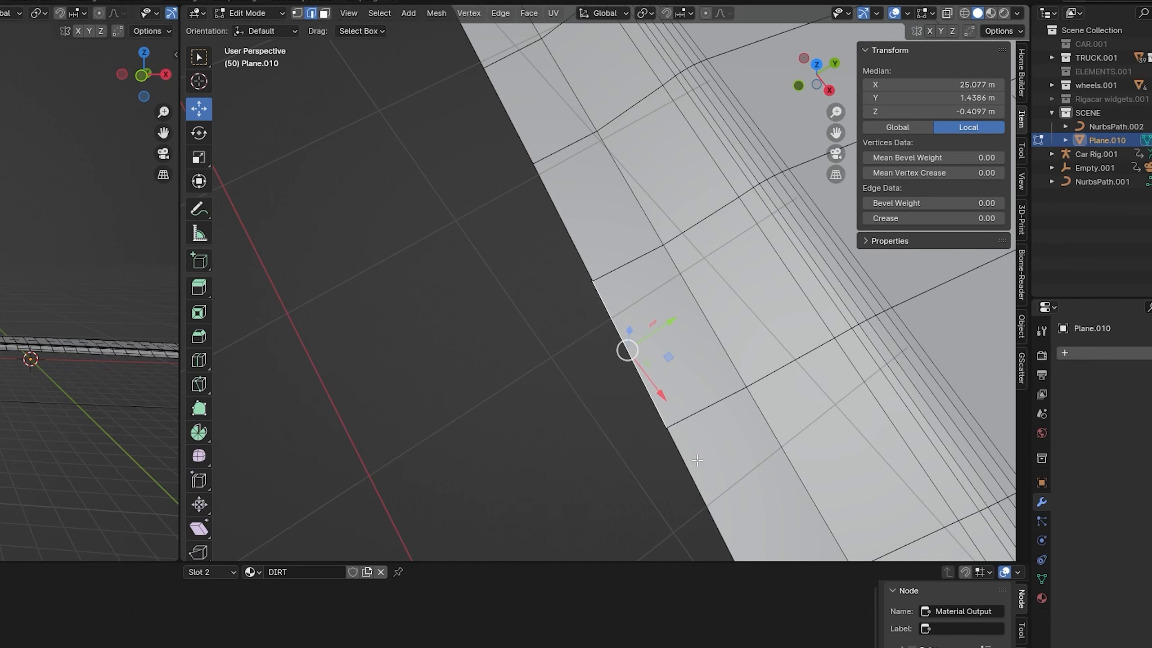
Try to select the entire outer border edge loop along one side of the road mesh
scroll(660, 469, down, 4)
middle_drag(661, 468, 670, 396)
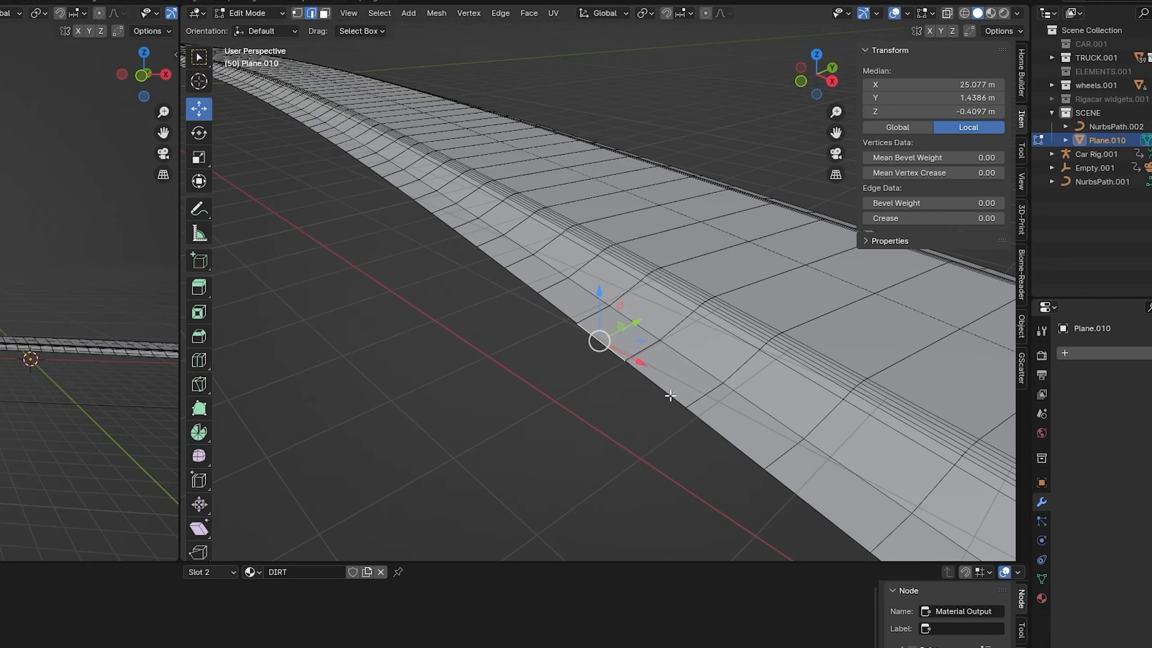
alt+click(666, 395)
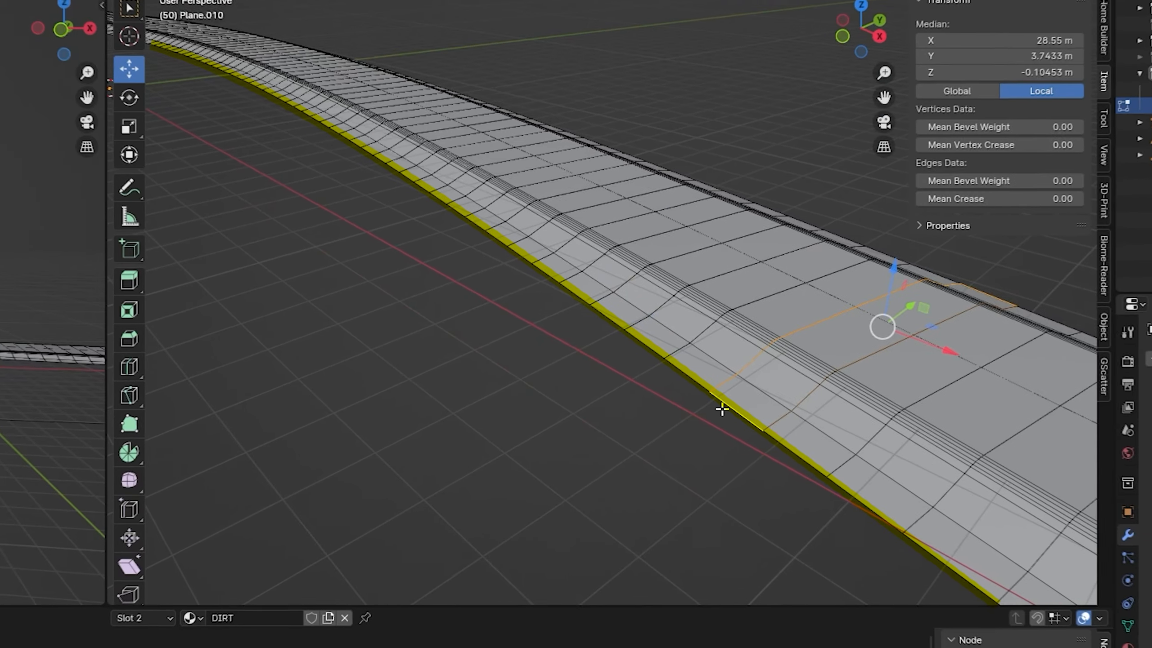
alt+click(791, 456)
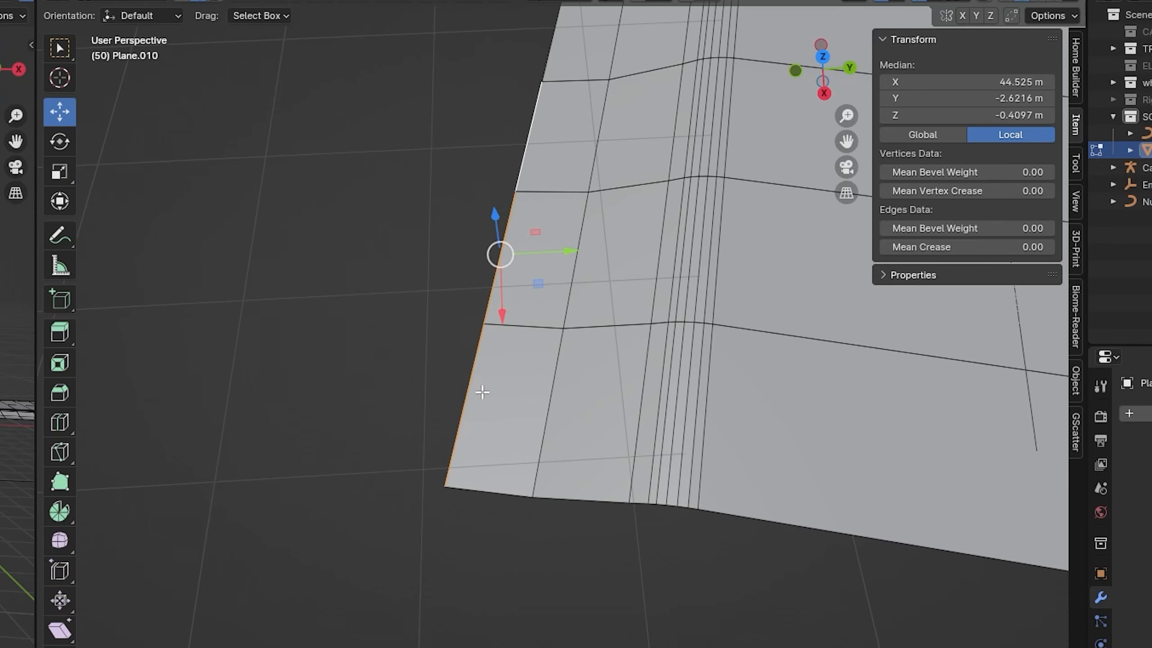
Try selecting the road's side border edges segment by segment, starting from its near end
shift+middle_drag(480, 391, 529, 518)
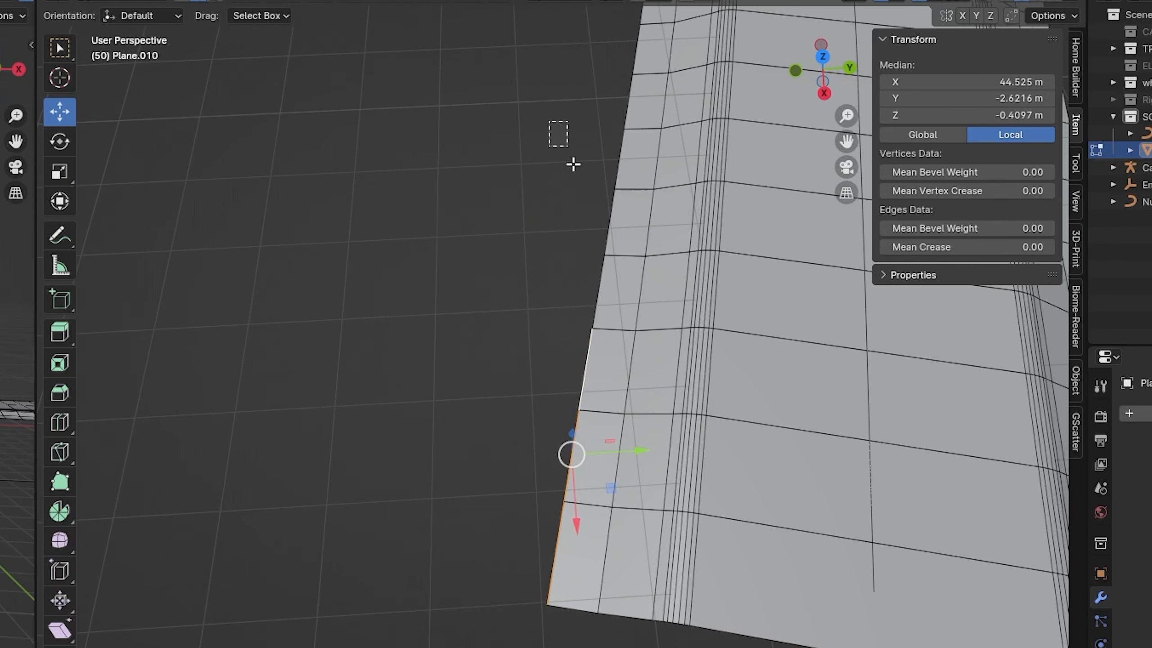
shift+drag(609, 438, 609, 438)
scroll(586, 409, down, 4)
scroll(524, 332, down, 9)
middle_drag(485, 294, 679, 399)
scroll(680, 399, up, 4)
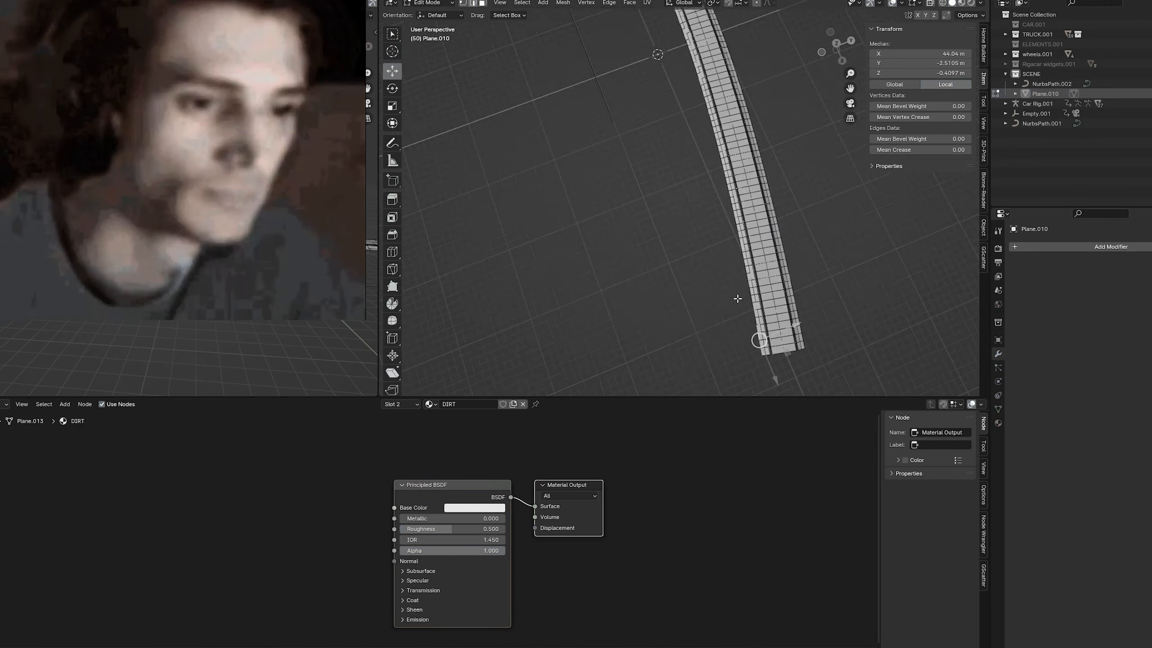
Select all of the road mesh's geometry and merge its overlapping vertices by distance
scroll(692, 212, up, 3)
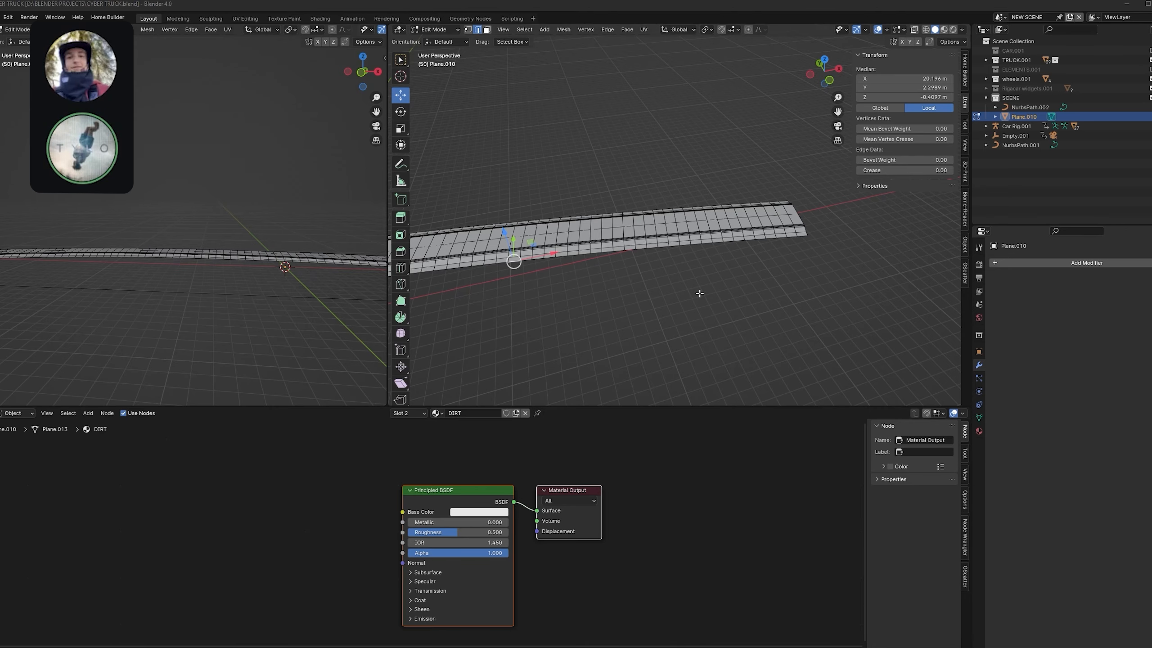
scroll(699, 294, up, 3)
middle_drag(722, 268, 658, 277)
key(Tab)
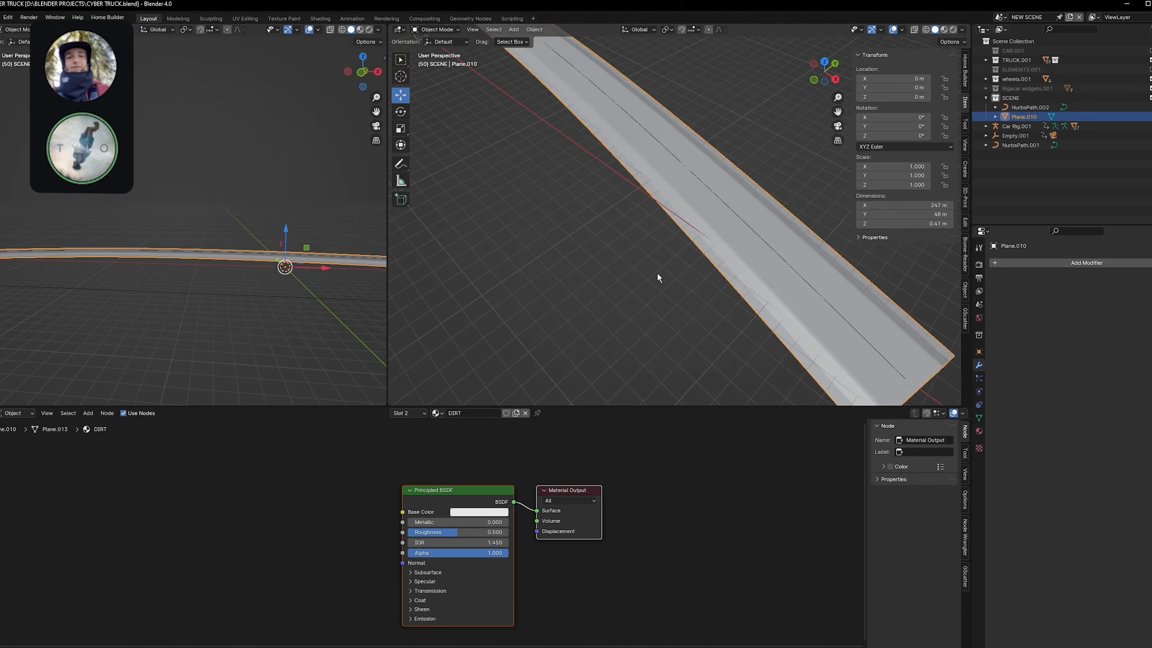
key(Tab)
scroll(665, 264, up, 3)
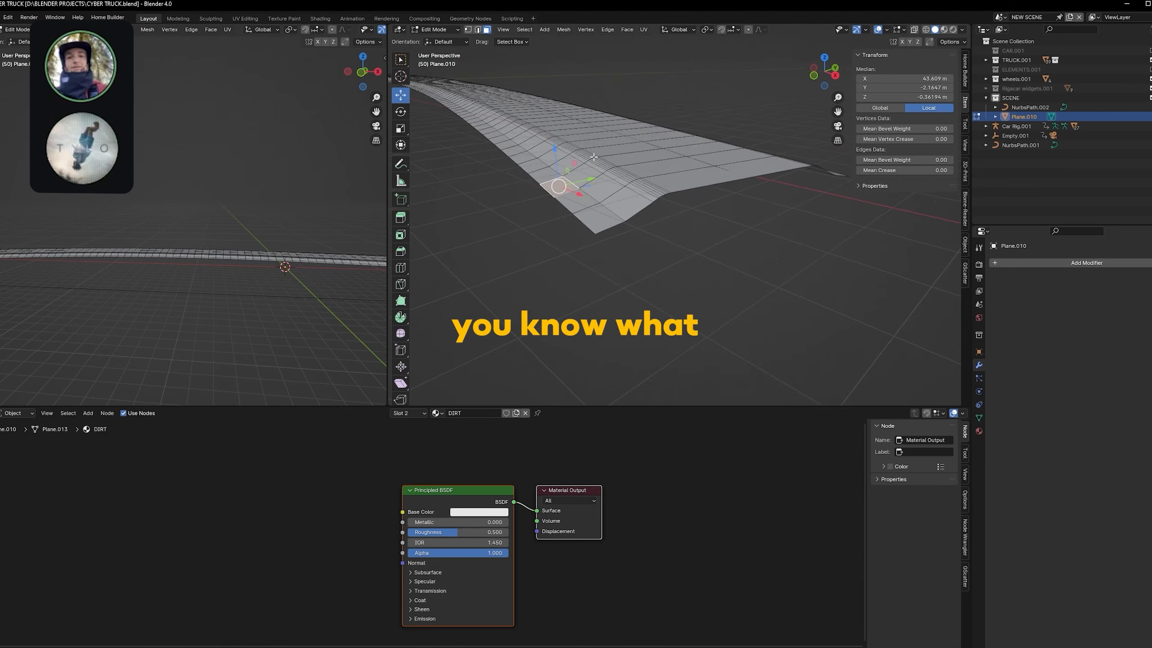
middle_drag(593, 157, 681, 223)
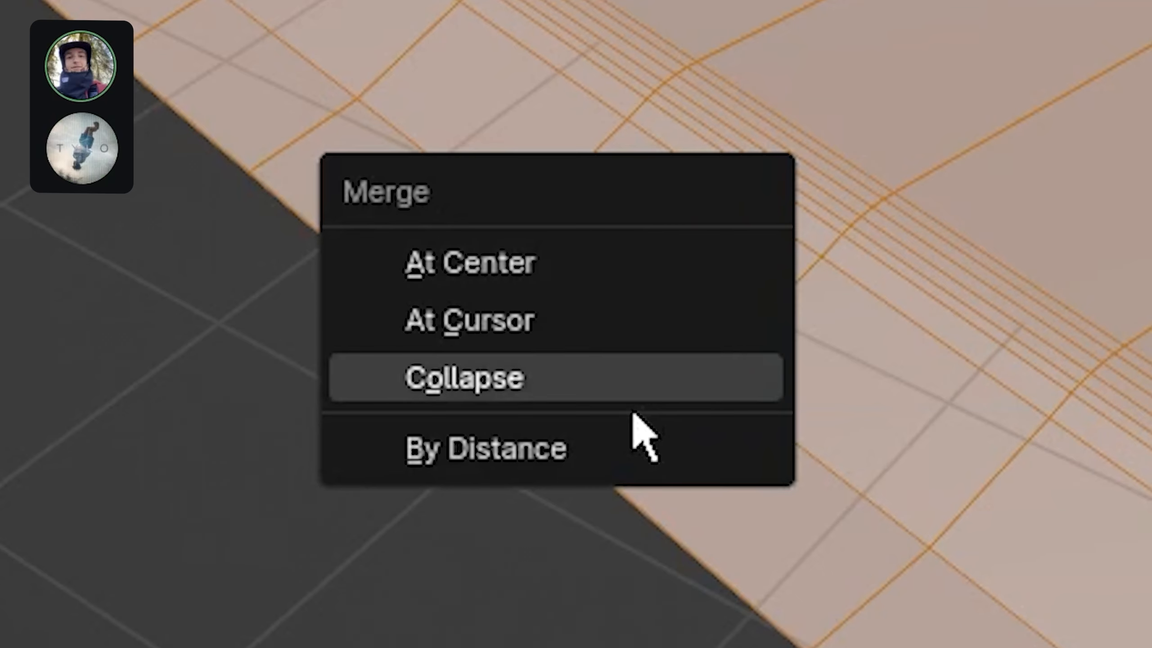
click(662, 253)
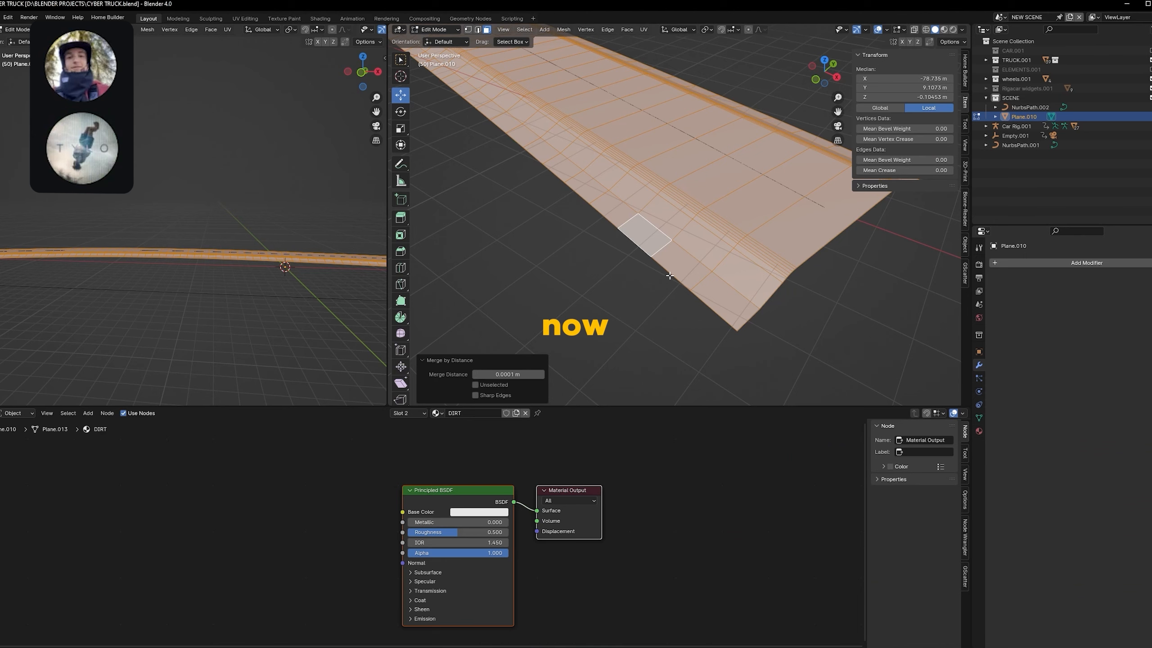
Select the whole outer border edge loop along one side of the merged road mesh
middle_drag(670, 275, 676, 291)
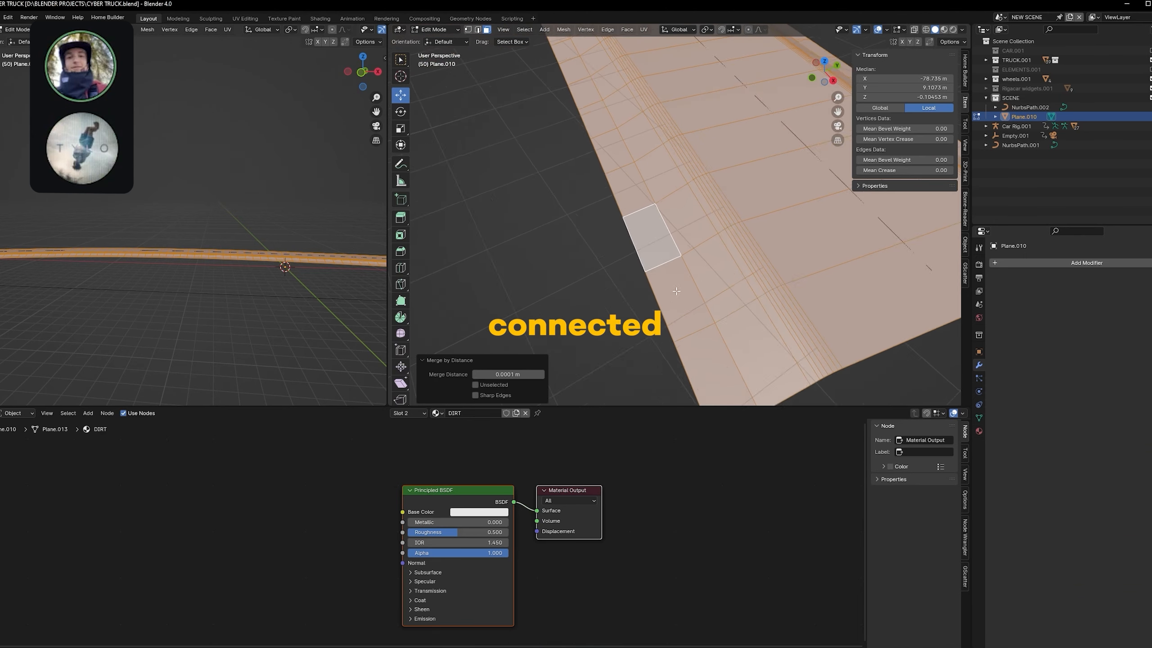
key(Tab)
key(Tab)
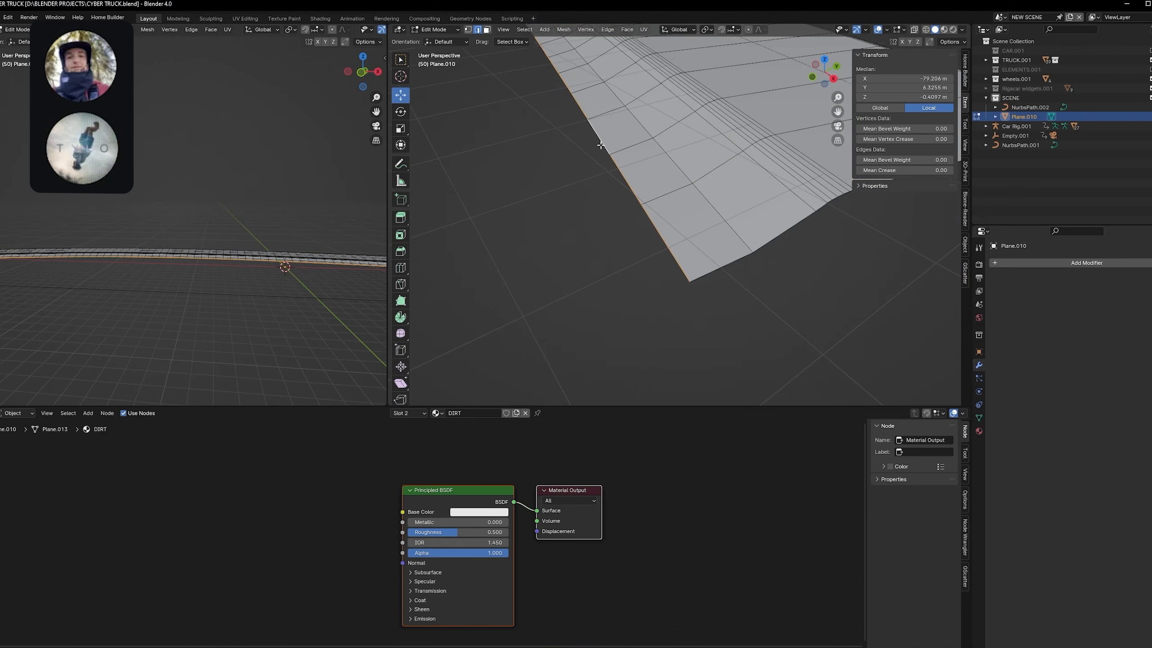
scroll(603, 161, down, 4)
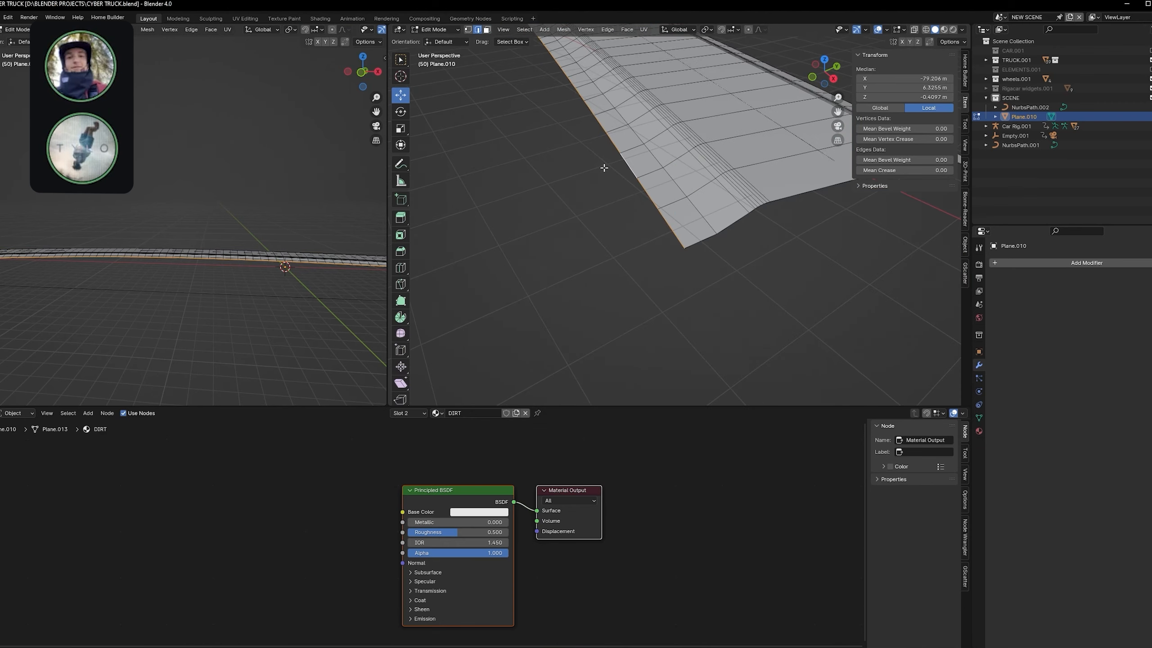
shift+middle_drag(604, 167, 615, 201)
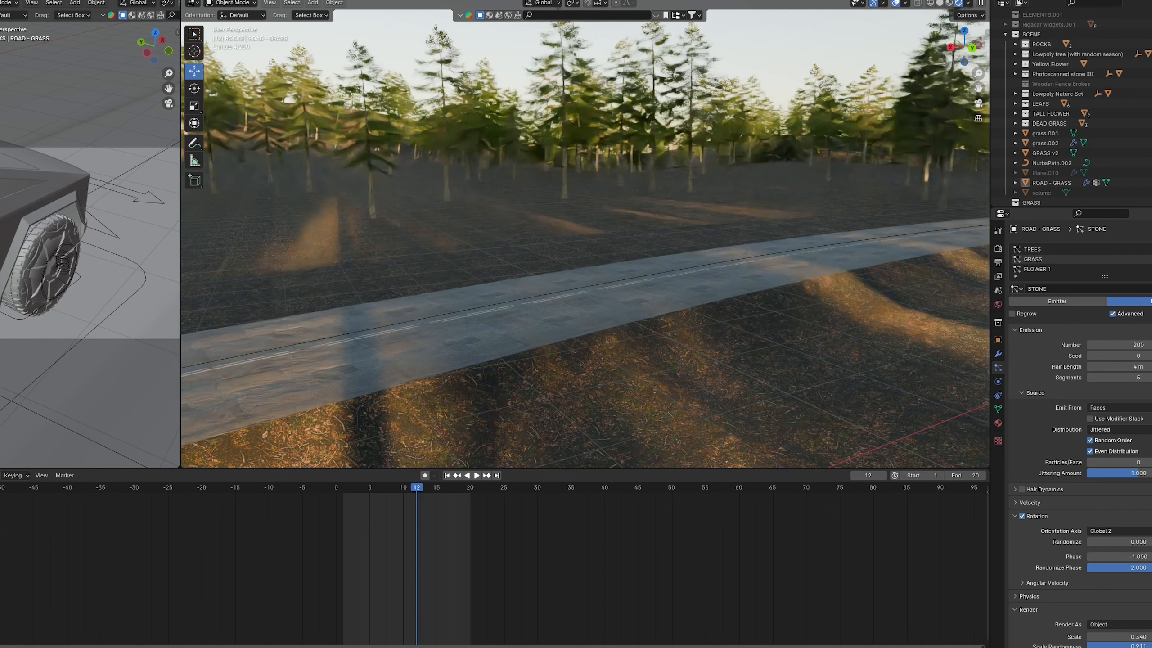
Display the ROAD - GRASS object's grass, flower, rock and dead grass particle systems in the viewport
click(1150, 259)
scroll(1138, 261, down, 5)
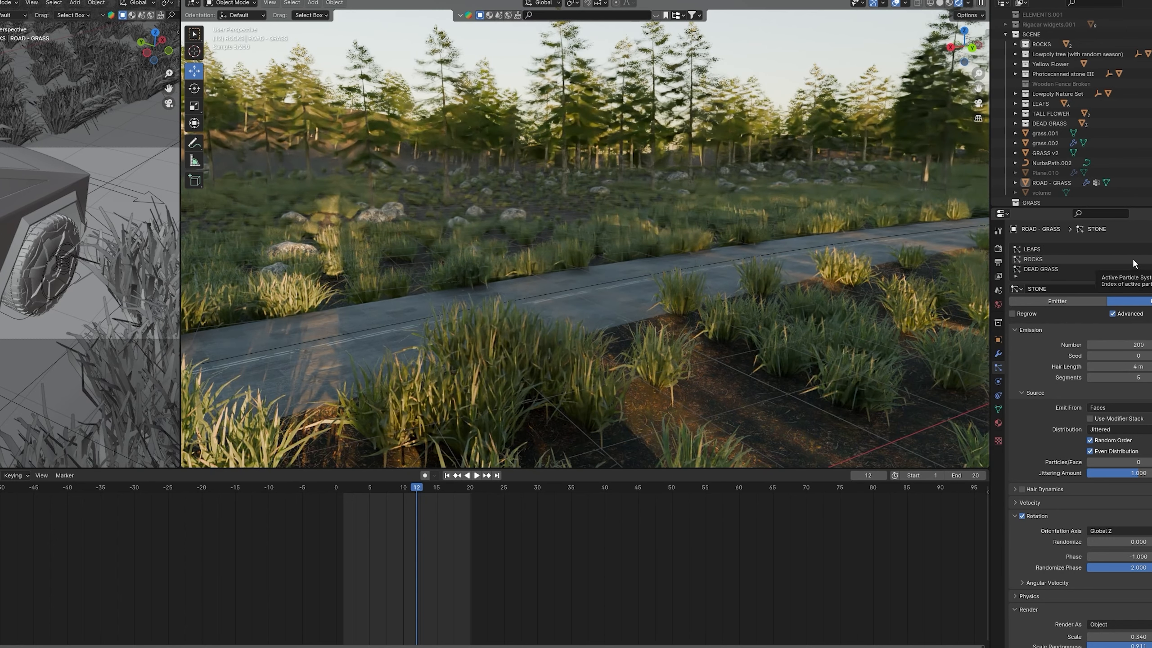
scroll(1132, 259, down, 1)
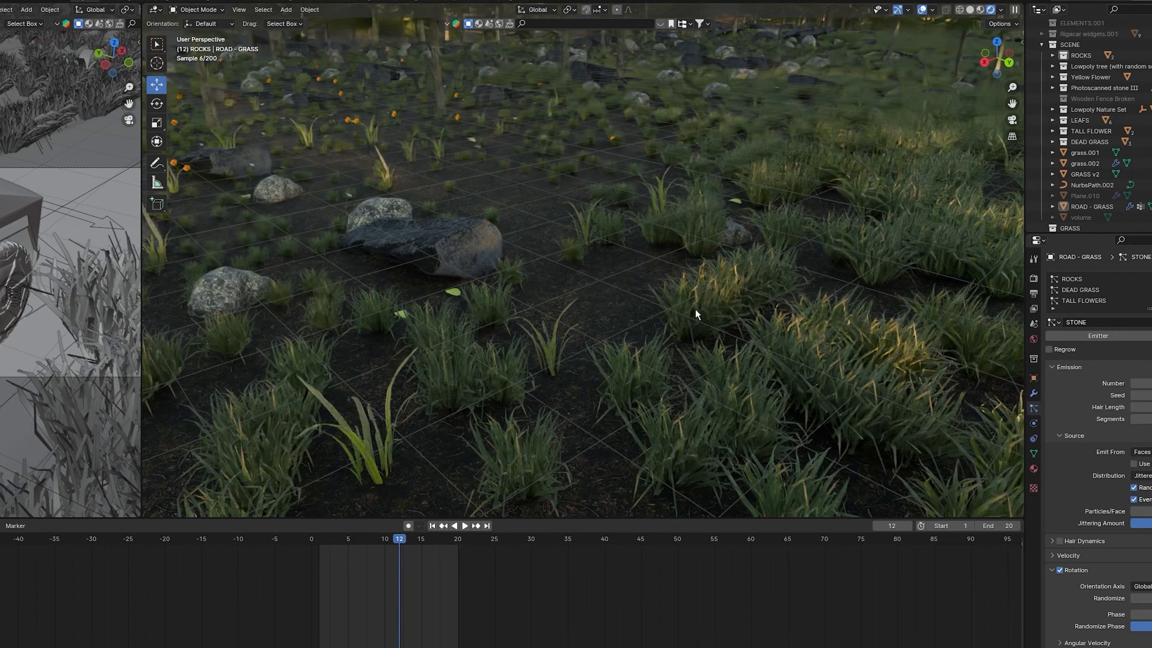
scroll(605, 298, down, 3)
middle_drag(637, 292, 745, 309)
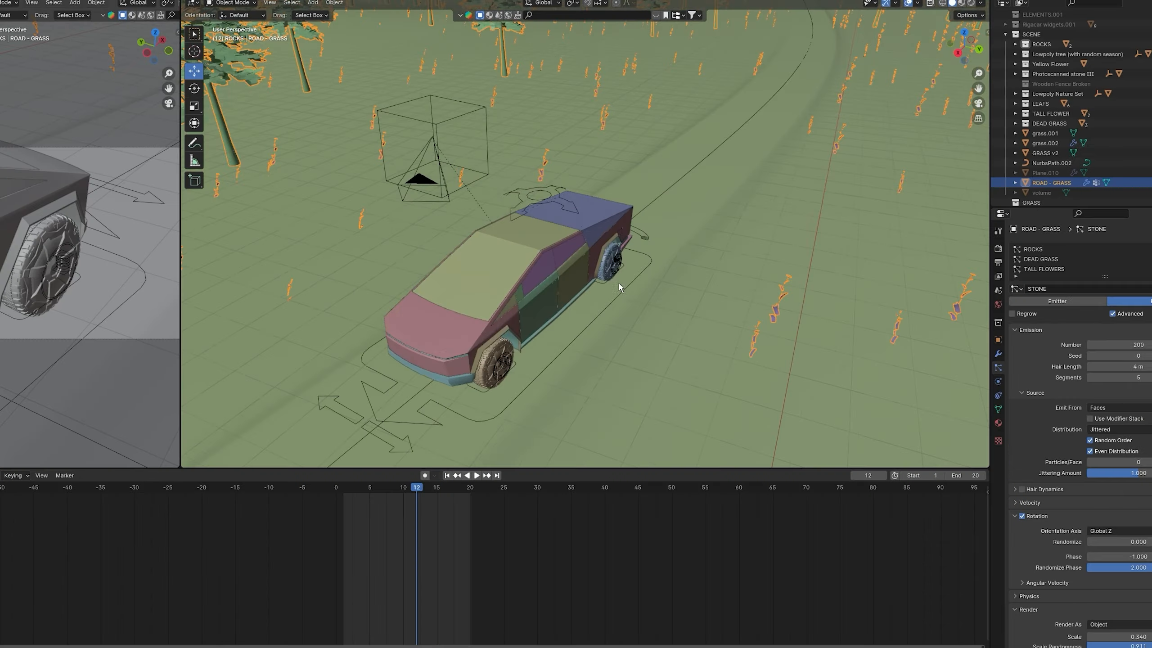
middle_drag(680, 272, 653, 213)
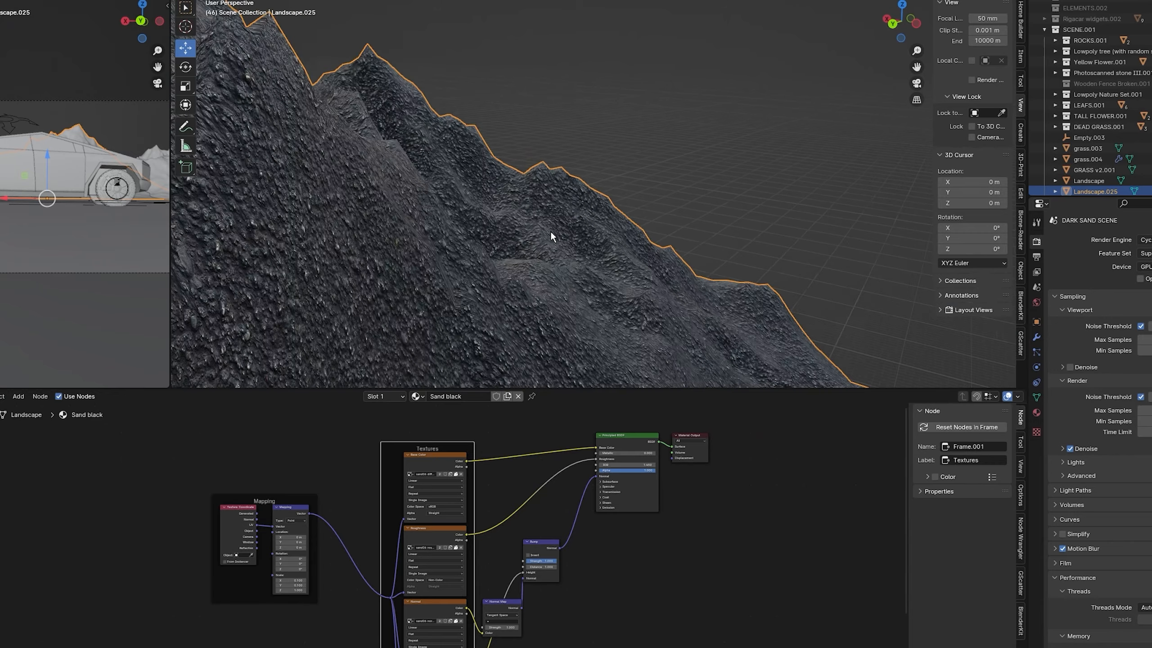
mouse_move(550, 231)
middle_down()
mouse_move(522, 259)
mouse_move(485, 249)
mouse_move(509, 247)
mouse_move(531, 224)
middle_up()
scroll(522, 258, down, 3)
scroll(485, 249, up, 3)
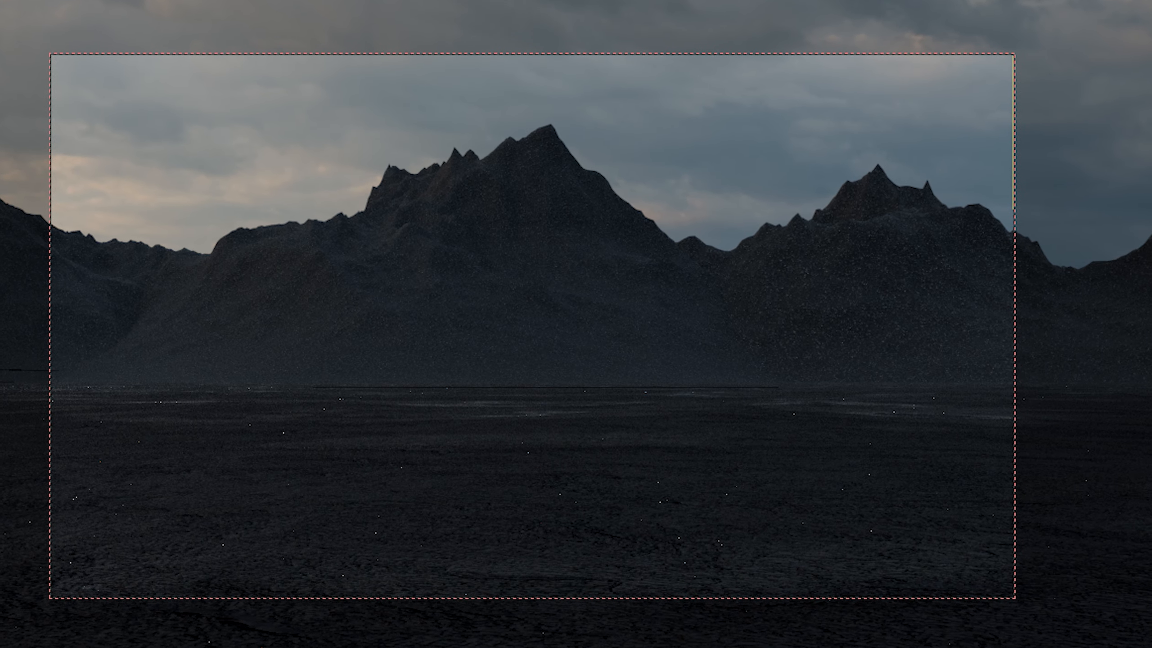
Move the Cybertruck rig's Root control across the dark sand ground
key(g)
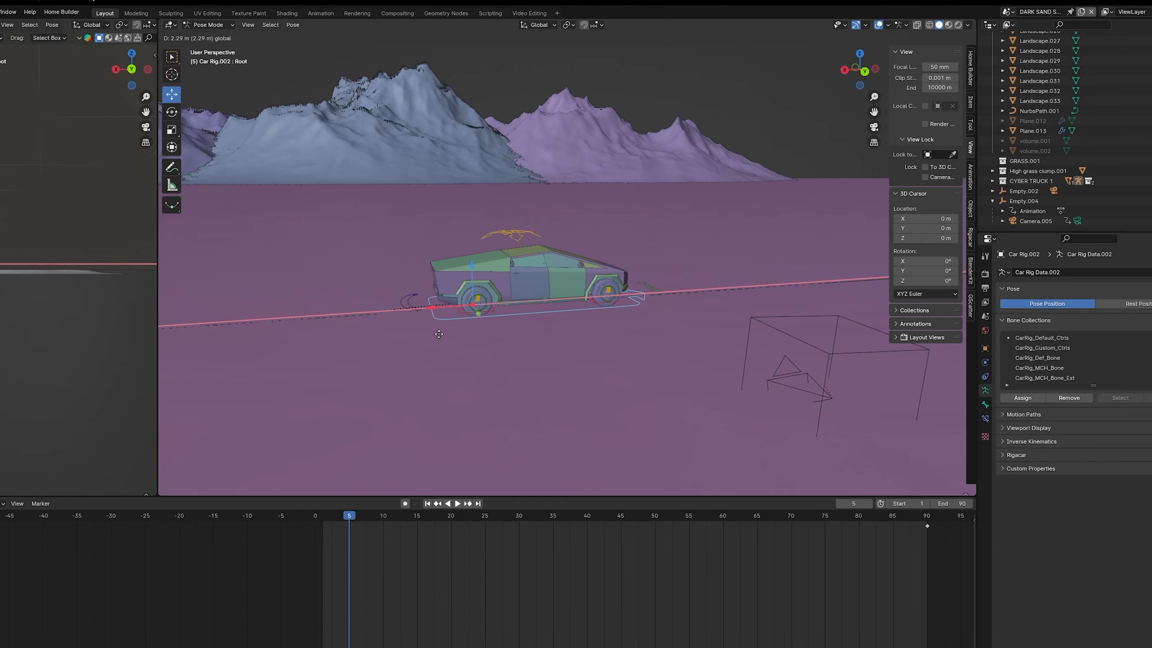
click(501, 334)
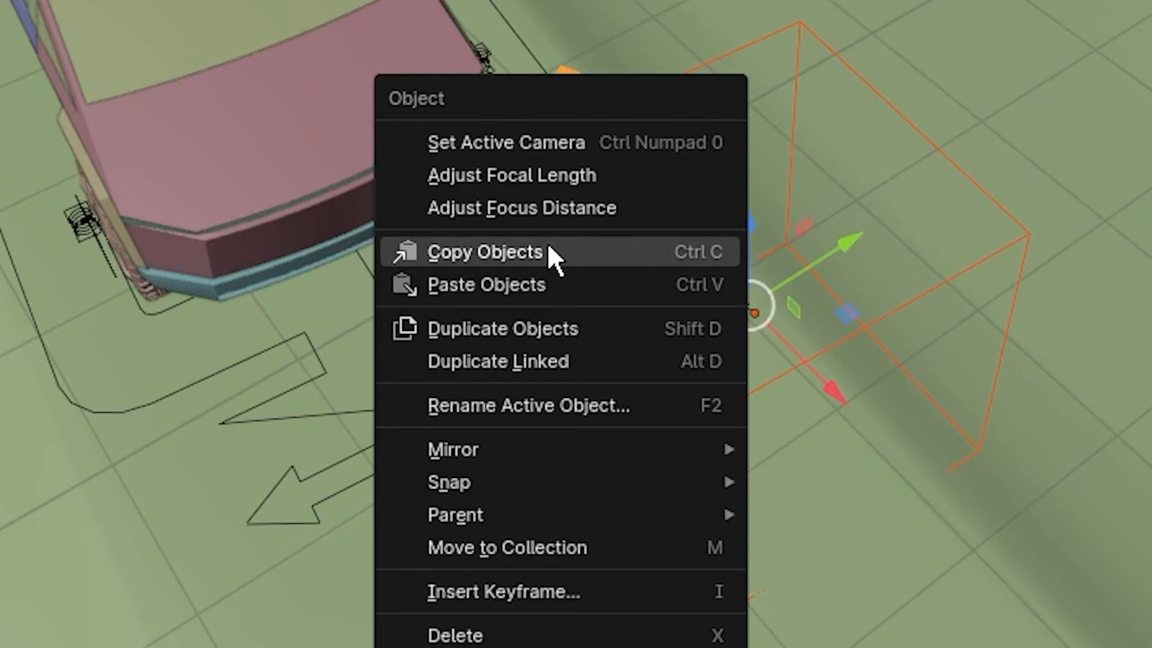
Copy the selected camera beside the Cybertruck for use in the dark sand scene
click(519, 340)
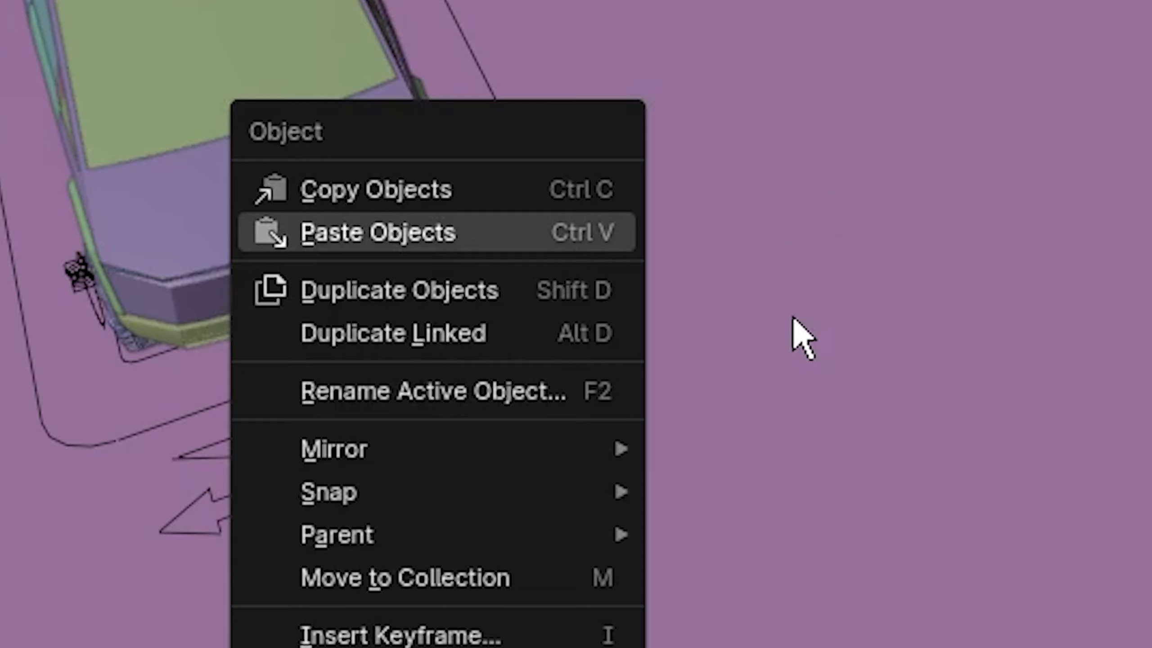